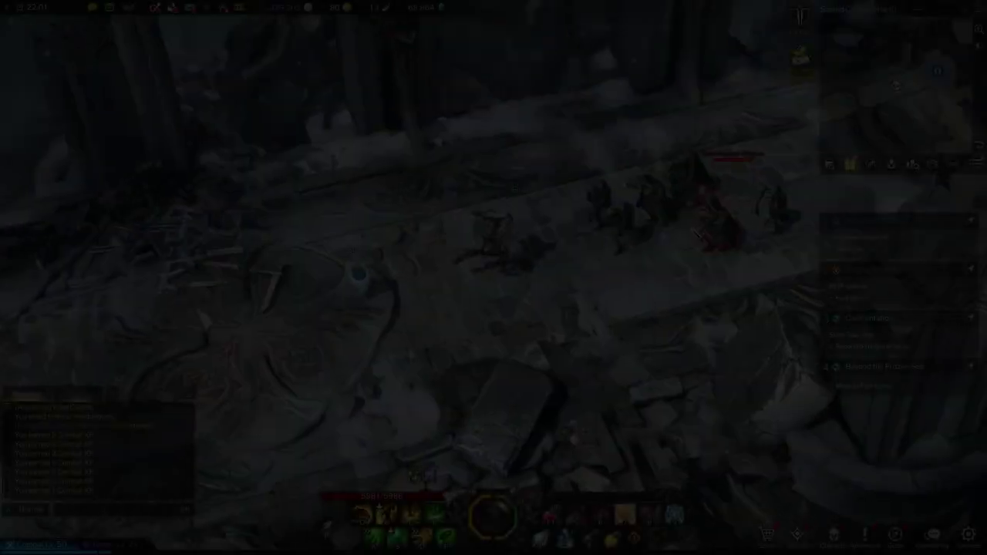
Play the intro clips of skills cast at enemies and vertex colour painted on terrain
key(w)
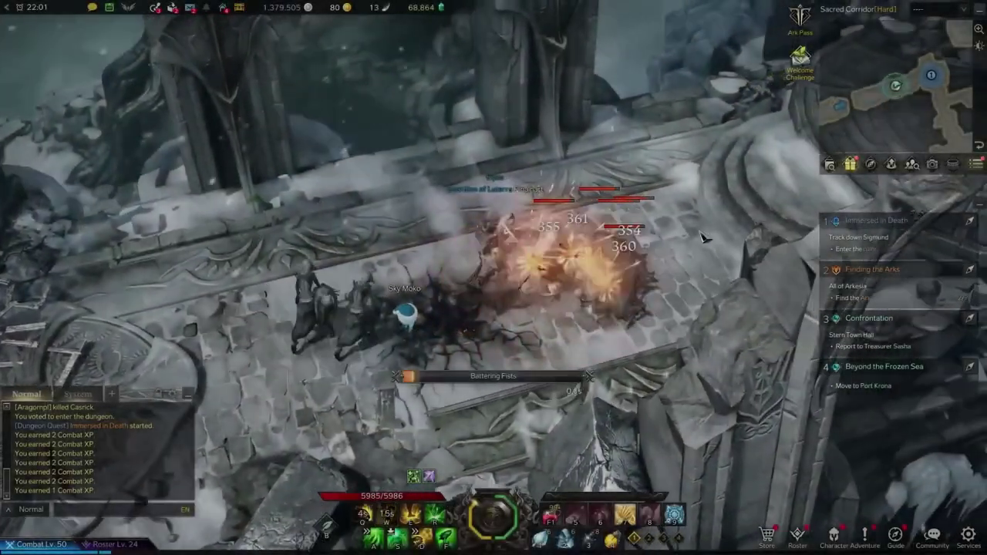
key(r)
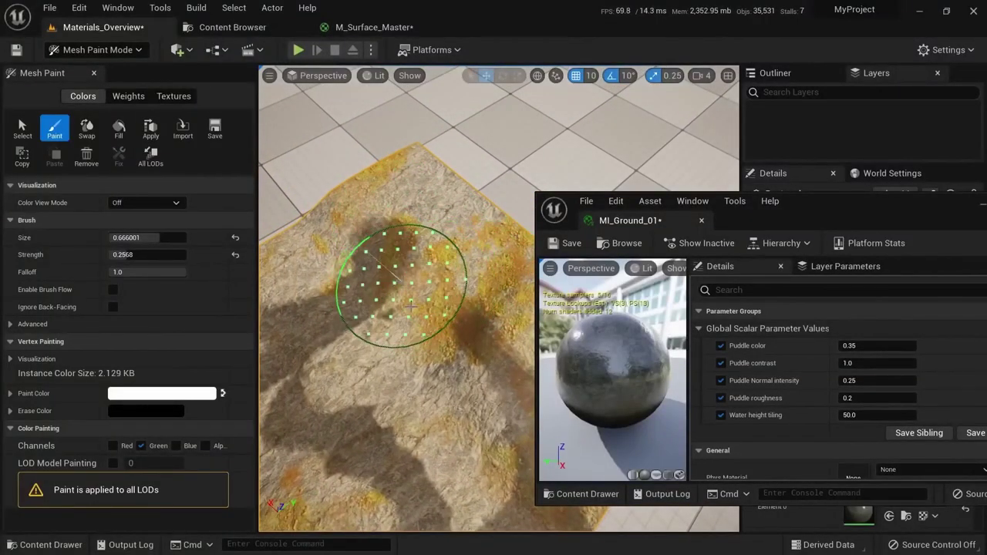
drag(432, 294, 412, 383)
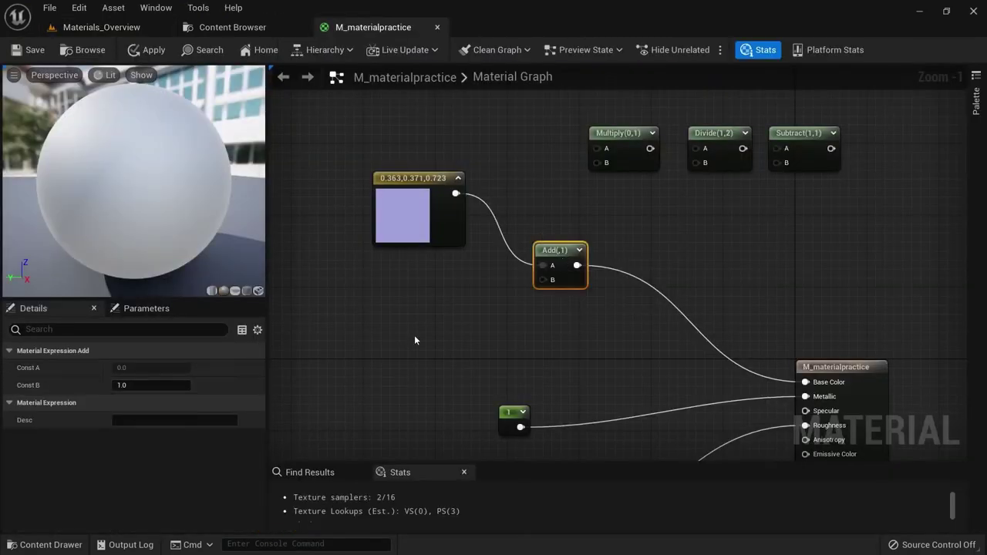
Wire the 0 constant into the Add node's B input and shift the colour constant left
click(439, 300)
drag(444, 300, 543, 279)
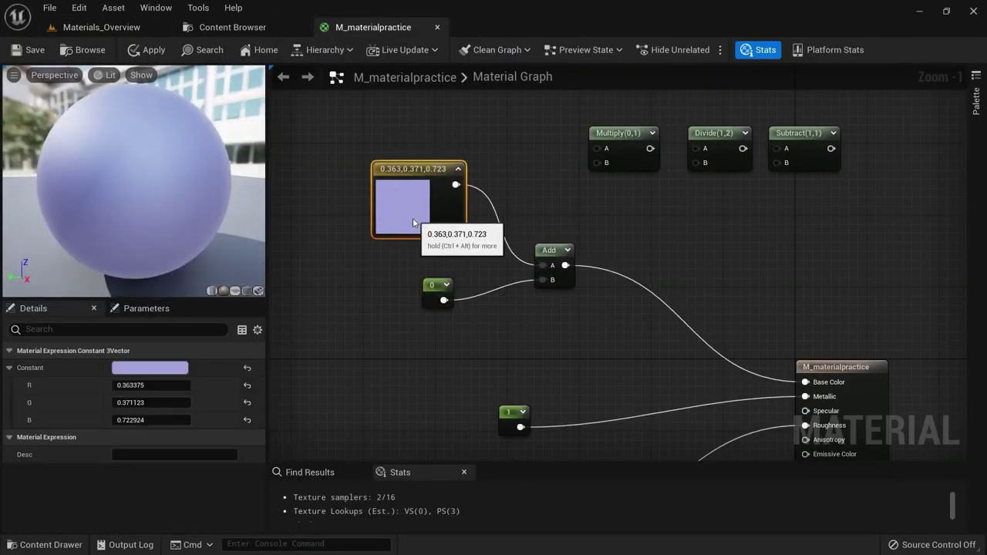
drag(413, 181, 394, 181)
Drain the colour constant's saturation toward grey in the colour picker
double_click(394, 179)
drag(318, 353, 318, 386)
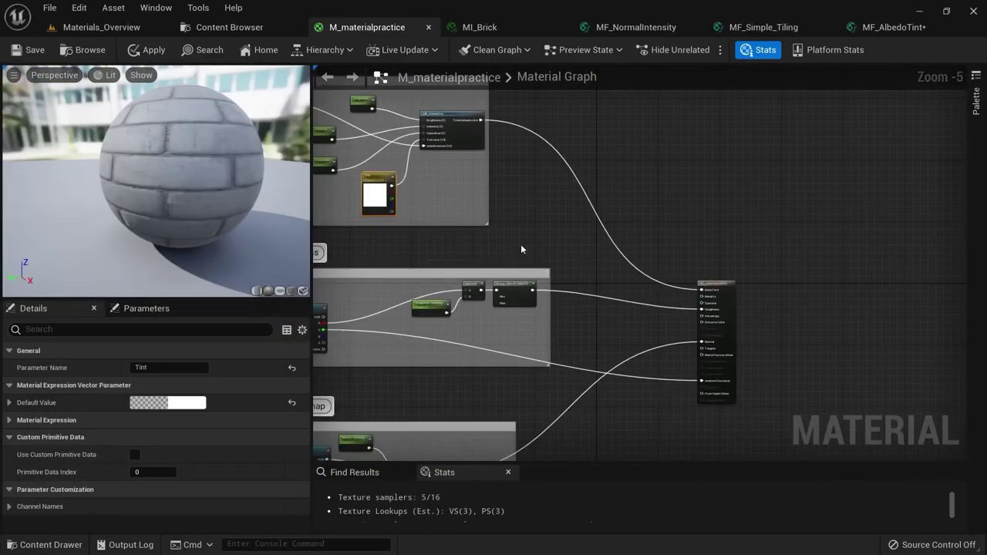
scroll(521, 250, up, 5)
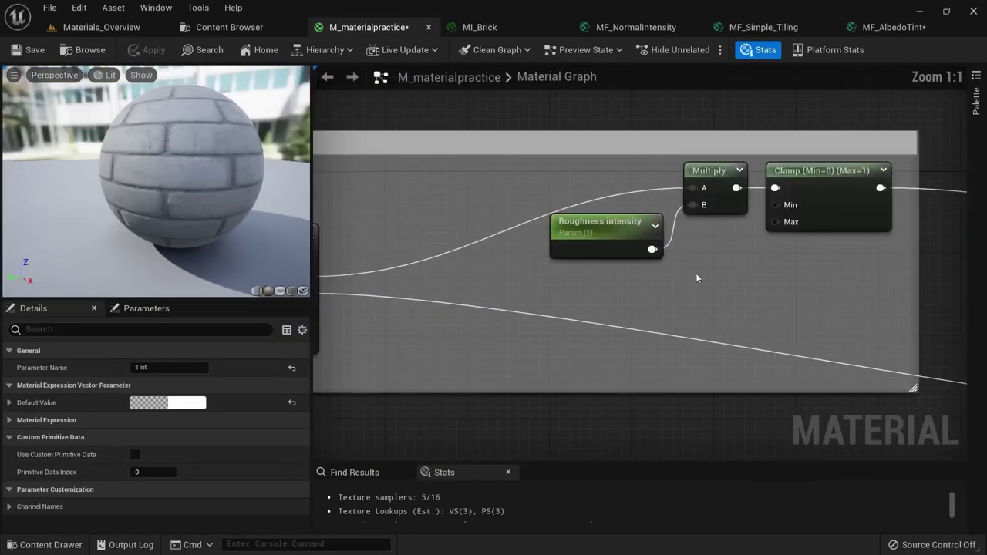
click(712, 277)
scroll(745, 293, down, 1)
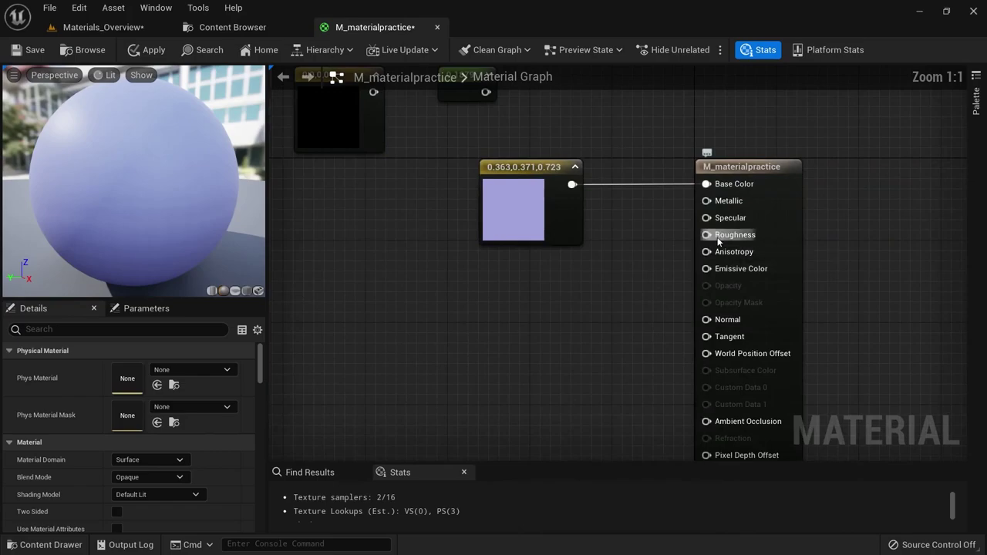
mouse_move(712, 239)
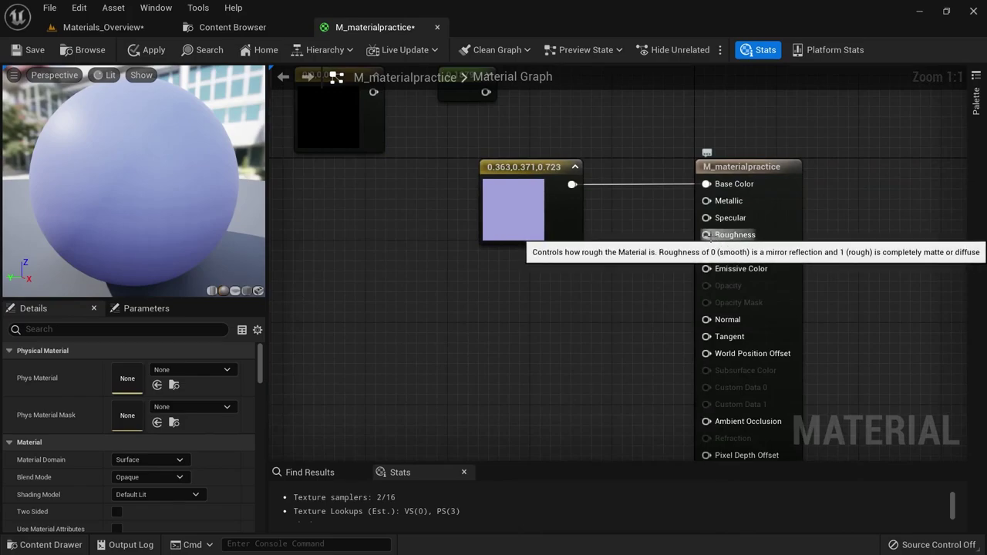
mouse_move(190, 200)
mouse_down()
mouse_move(154, 197)
mouse_move(171, 200)
mouse_up()
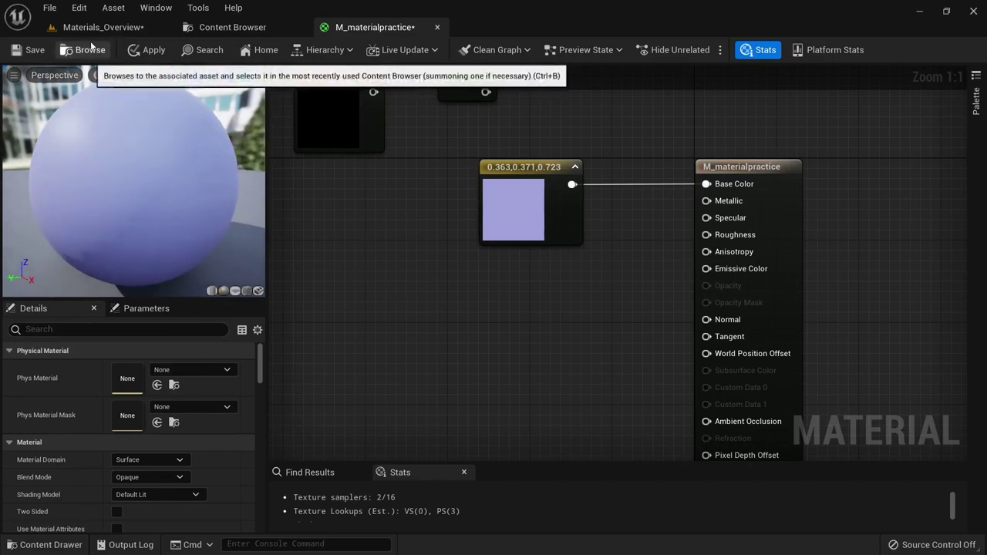
click(115, 27)
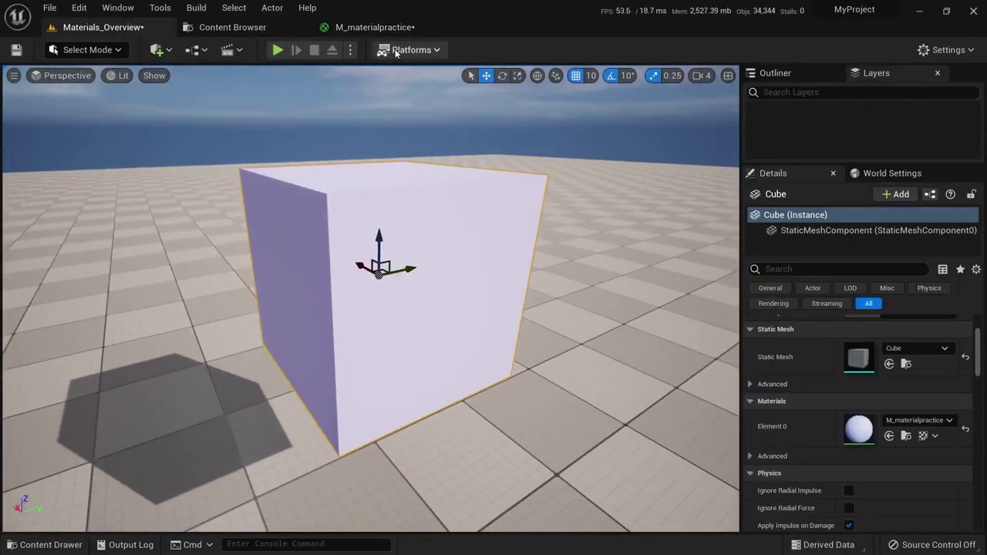
click(374, 27)
mouse_move(497, 276)
right_down()
mouse_move(554, 289)
mouse_move(519, 333)
mouse_move(561, 336)
right_up()
Search the node menu for Constant nodes, then dismiss it and reposition the graph
right_click(520, 312)
text(c)
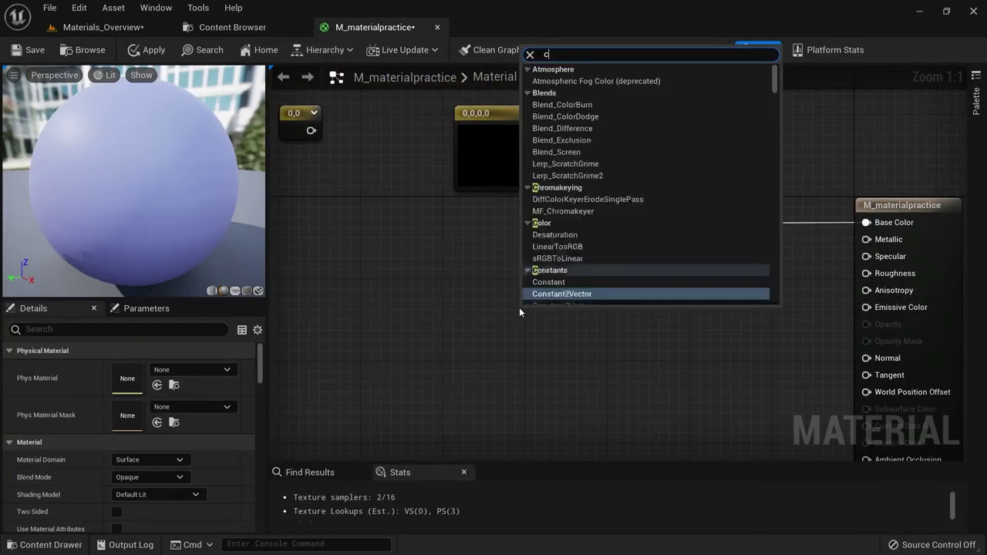
text(onsn)
key(BackSpace)
key(BackSpace)
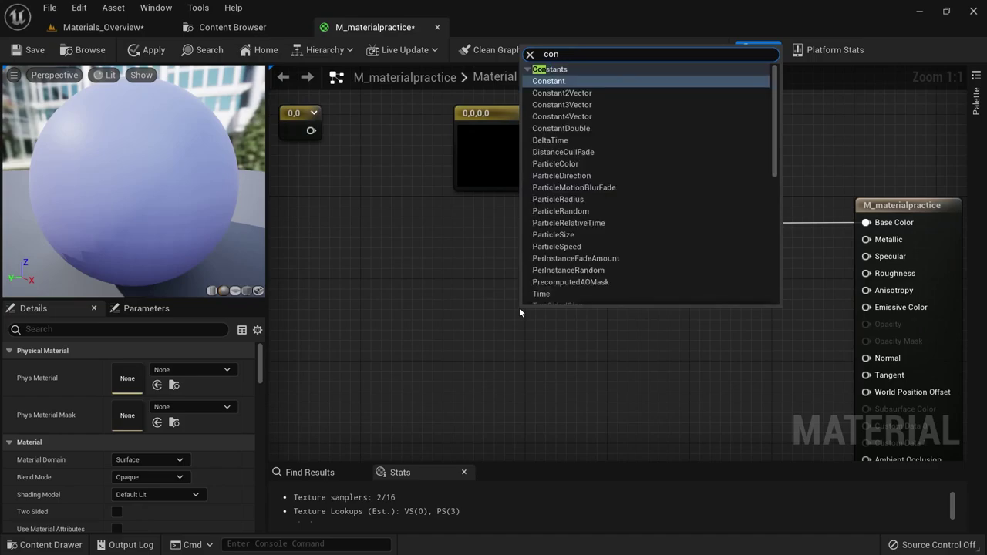
click(399, 344)
right_drag(552, 323, 544, 289)
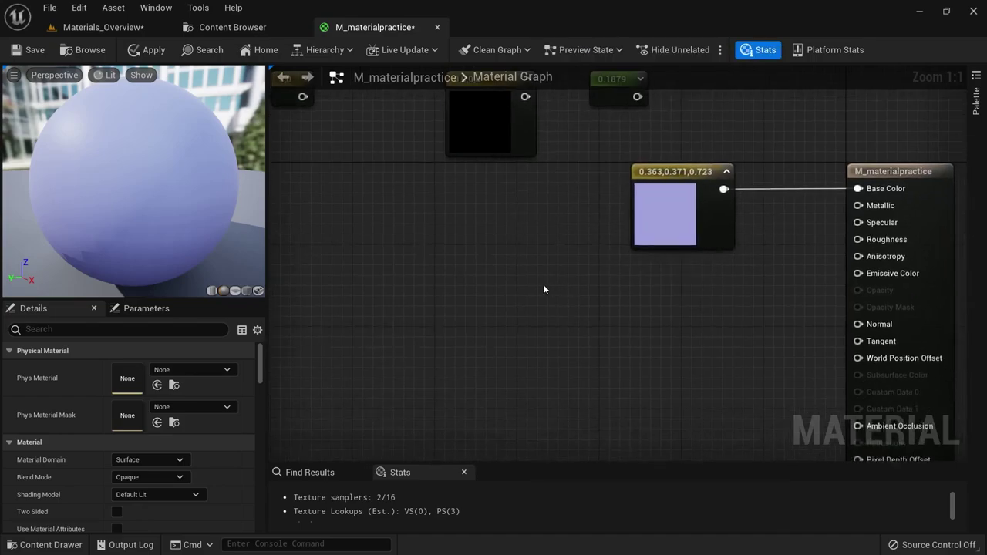
right_drag(483, 326, 510, 336)
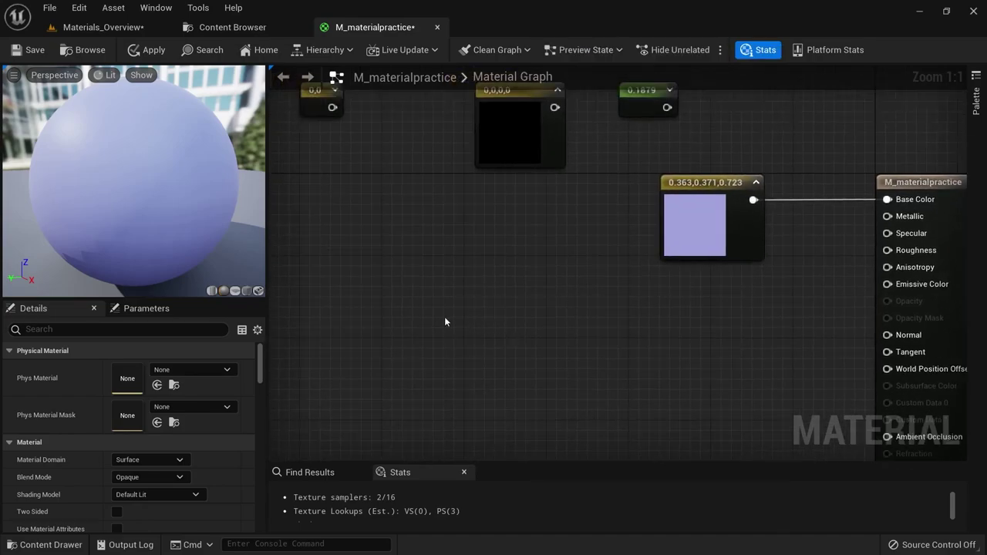
Place Constant, Constant2Vector, Constant3Vector and Constant4Vector nodes and select all four
click(368, 295)
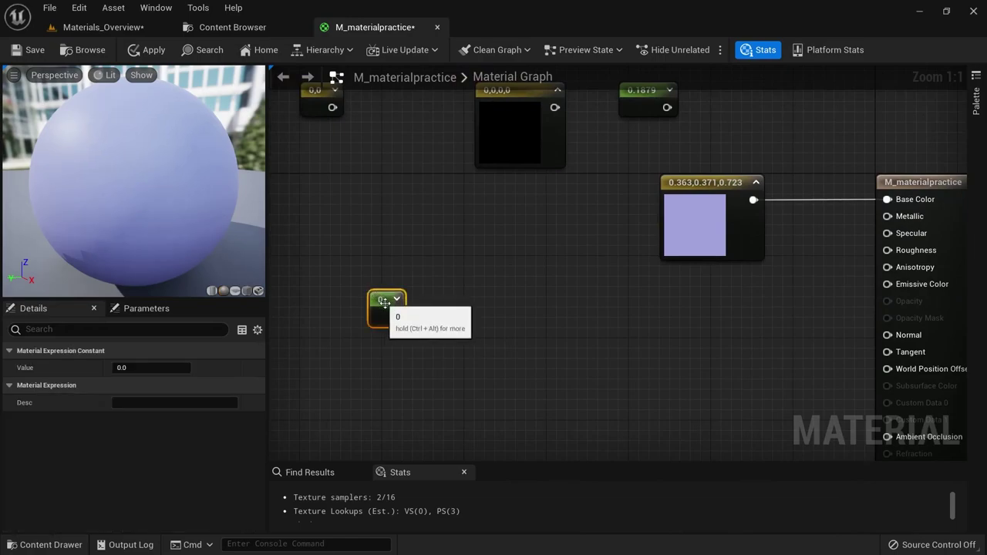
click(442, 302)
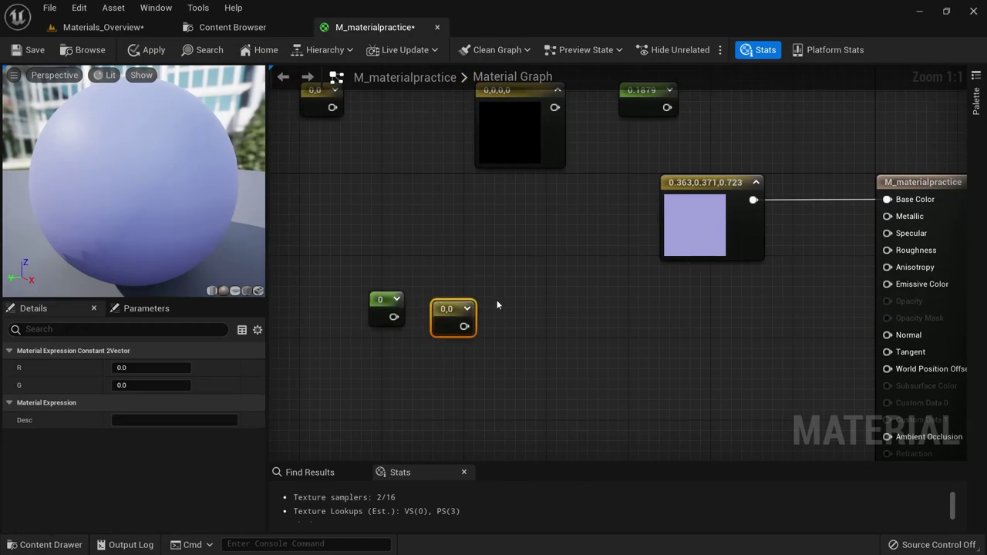
click(497, 305)
click(626, 309)
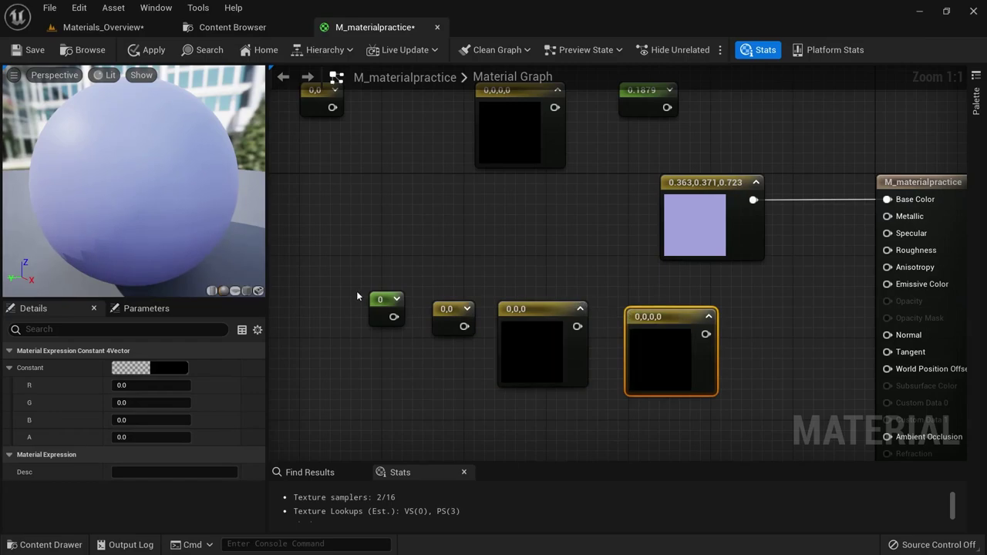
drag(343, 283, 761, 341)
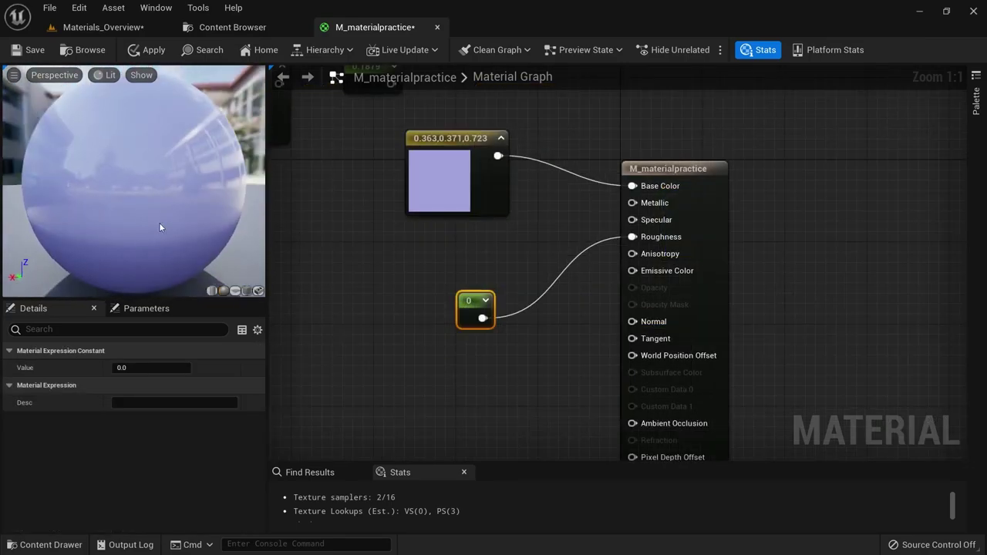
Set the Roughness constant's value to 1
drag(186, 204, 186, 203)
right_drag(441, 269, 516, 266)
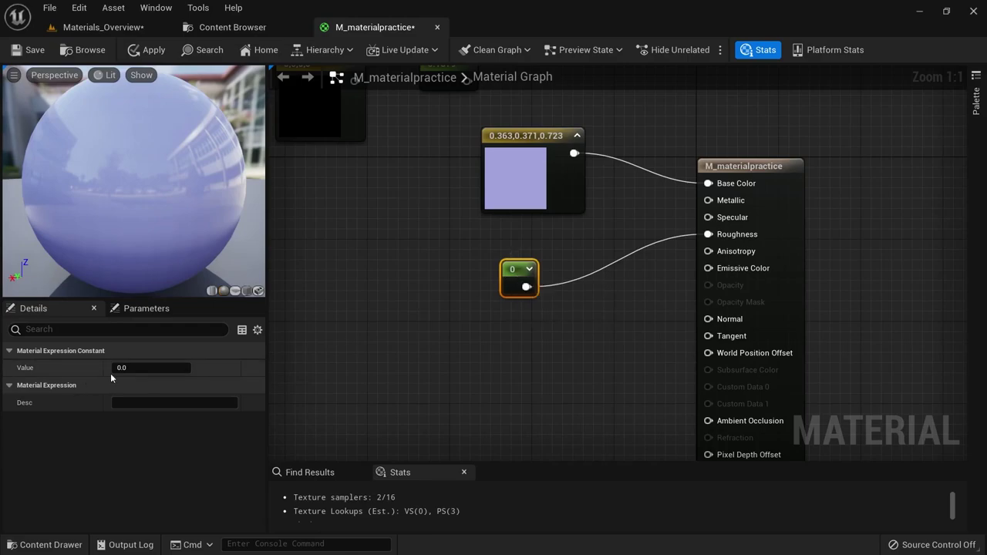
click(139, 372)
text(1)
key(Return)
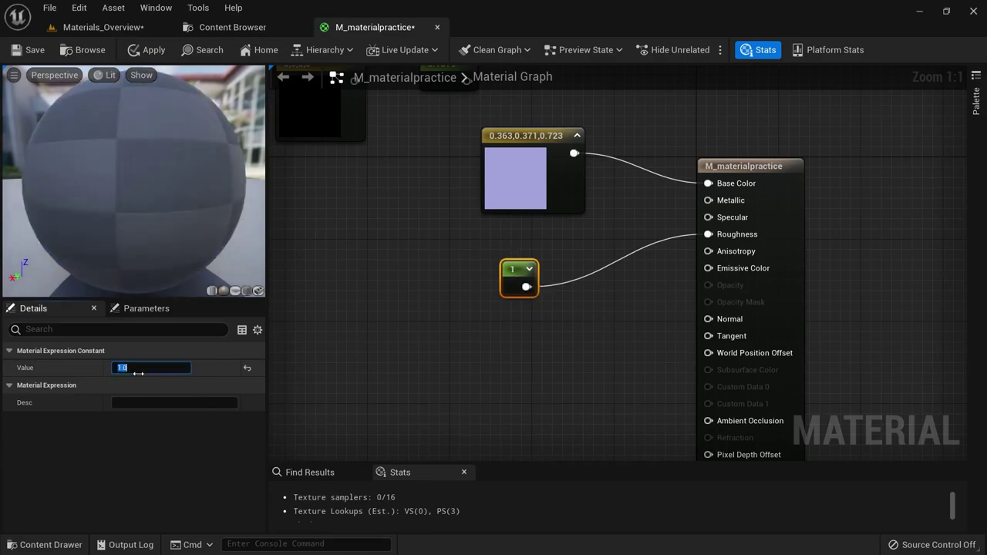
Change the Roughness constant's value to 0.628
mouse_move(131, 185)
mouse_down()
mouse_move(92, 193)
mouse_move(154, 186)
mouse_up()
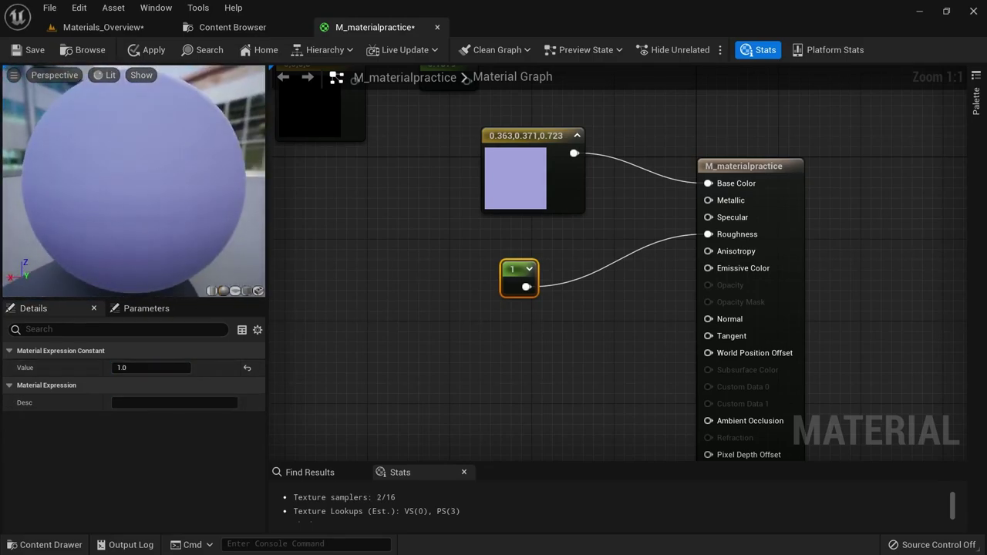
click(147, 365)
text(0)
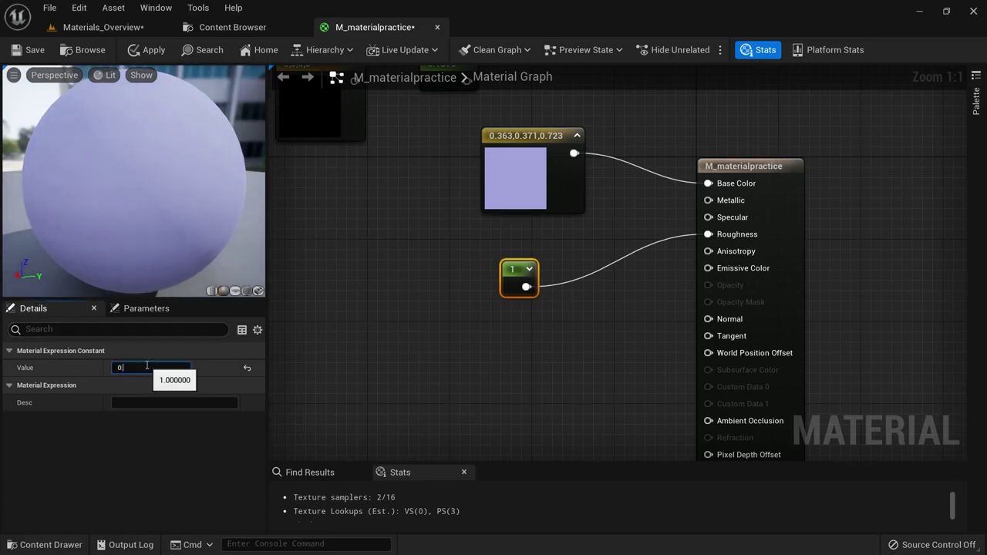
text(.628)
key(Return)
Delete the three unused constant nodes at the top of the graph
scroll(695, 232, down, 2)
drag(694, 231, 327, 158)
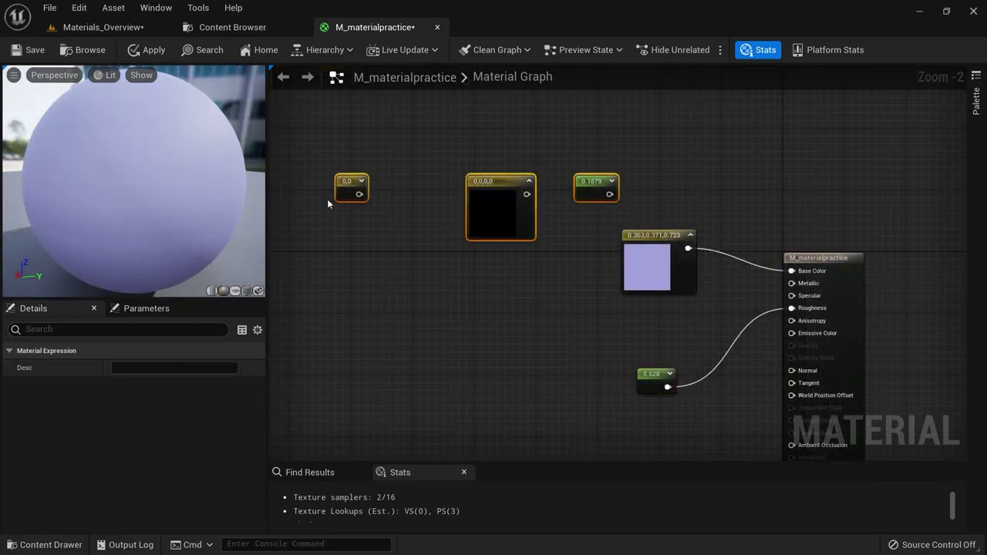
key(Delete)
Add a new Constant with value 1 wired into Metallic
click(656, 286)
scroll(655, 287, up, 2)
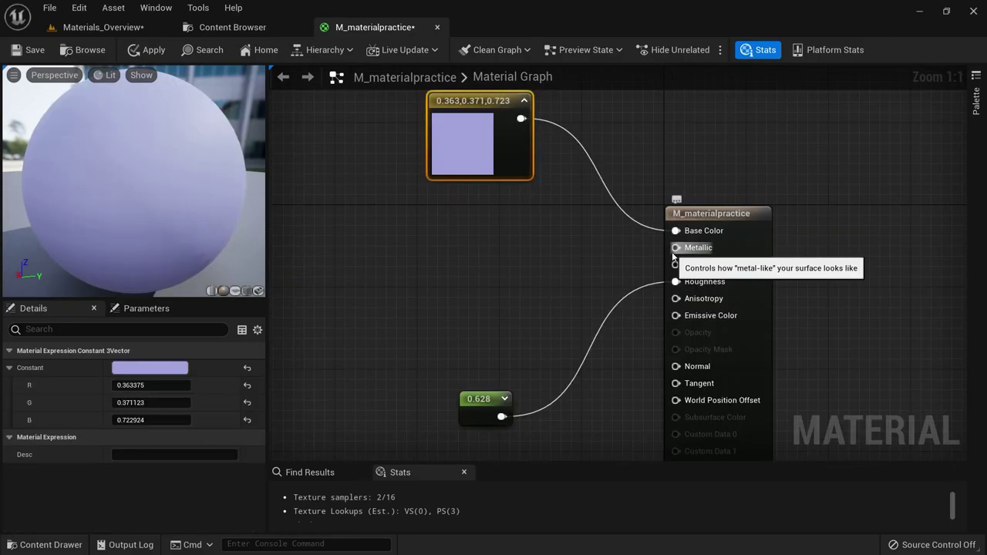
click(472, 226)
drag(495, 250, 679, 252)
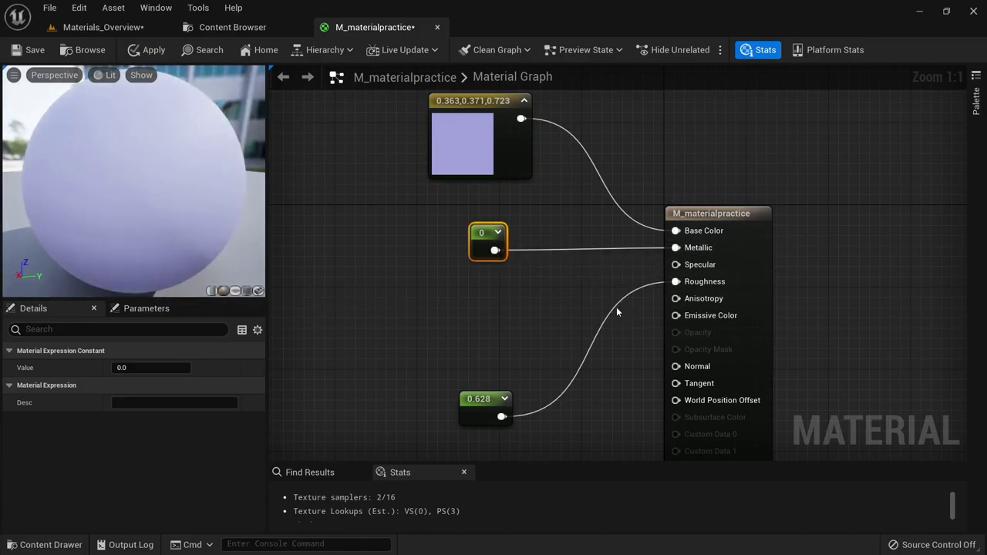
click(184, 370)
text(1)
key(Return)
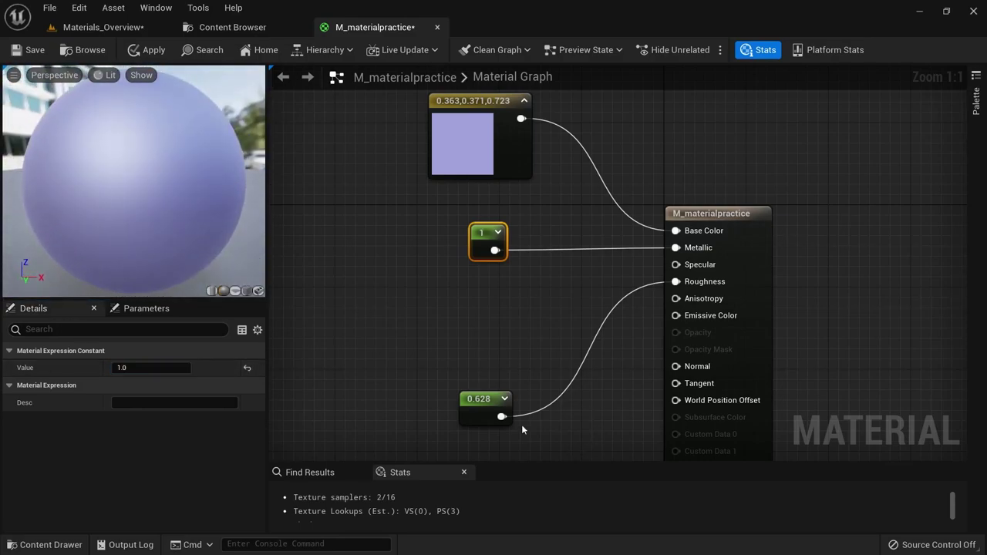
Move the Roughness constant up, lower it to 0.1608, and apply the material
click(478, 402)
drag(478, 402, 477, 340)
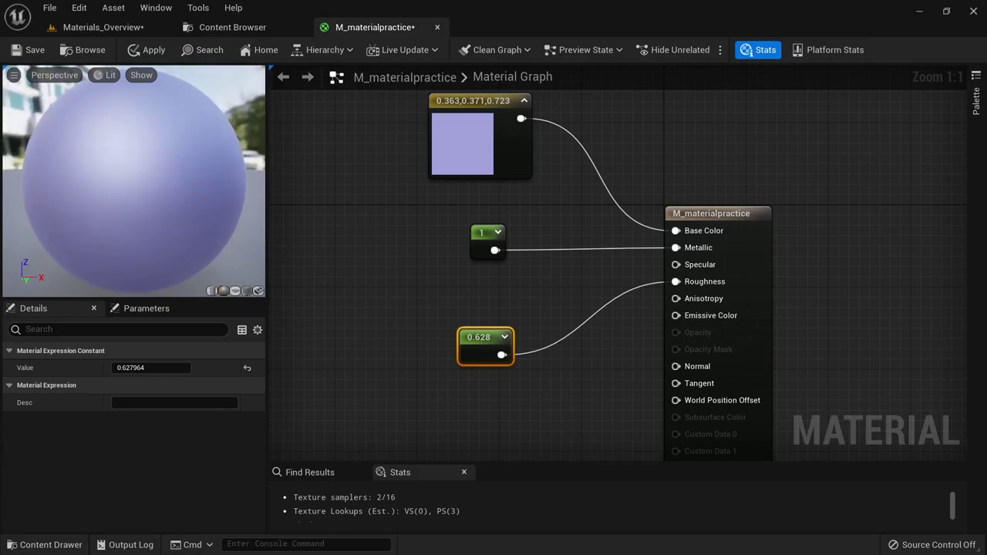
drag(184, 368, 147, 368)
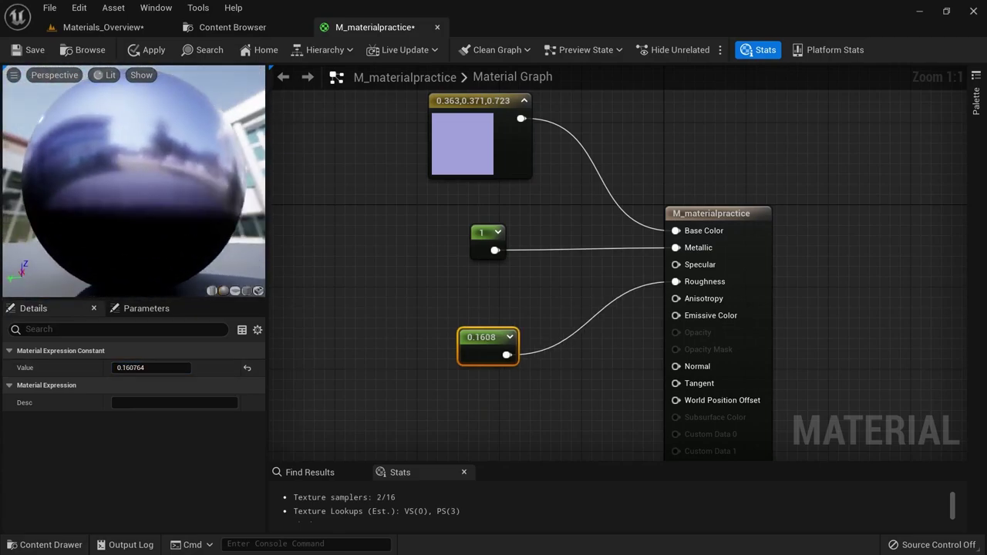
click(149, 47)
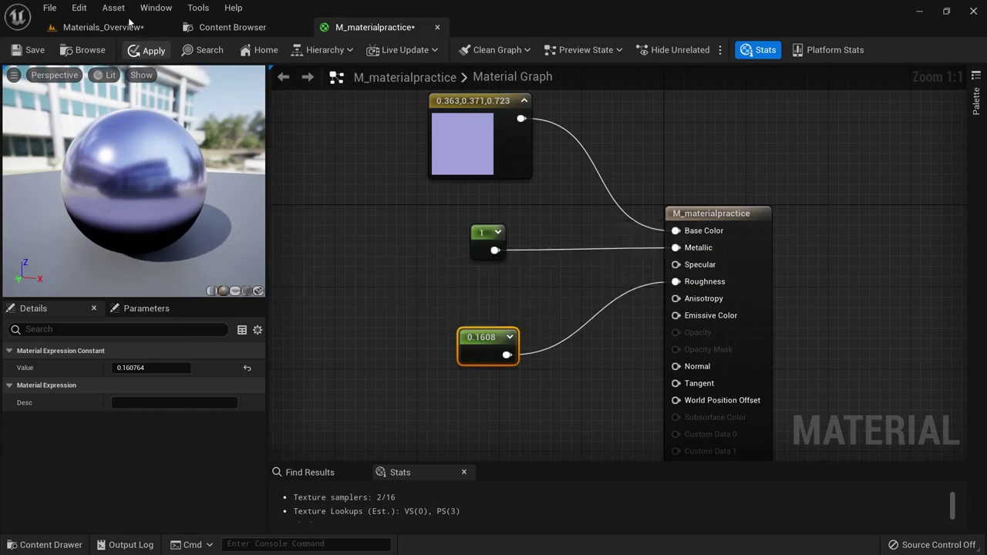
Inspect the lavender metallic cube in the level, then return to the material graph
click(130, 28)
right_drag(355, 267, 356, 267)
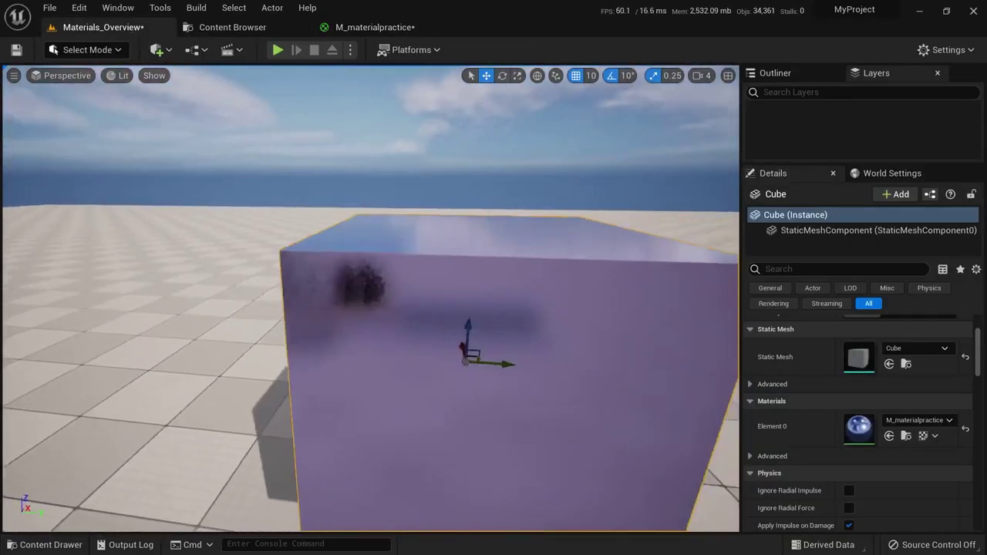
right_drag(376, 124, 376, 124)
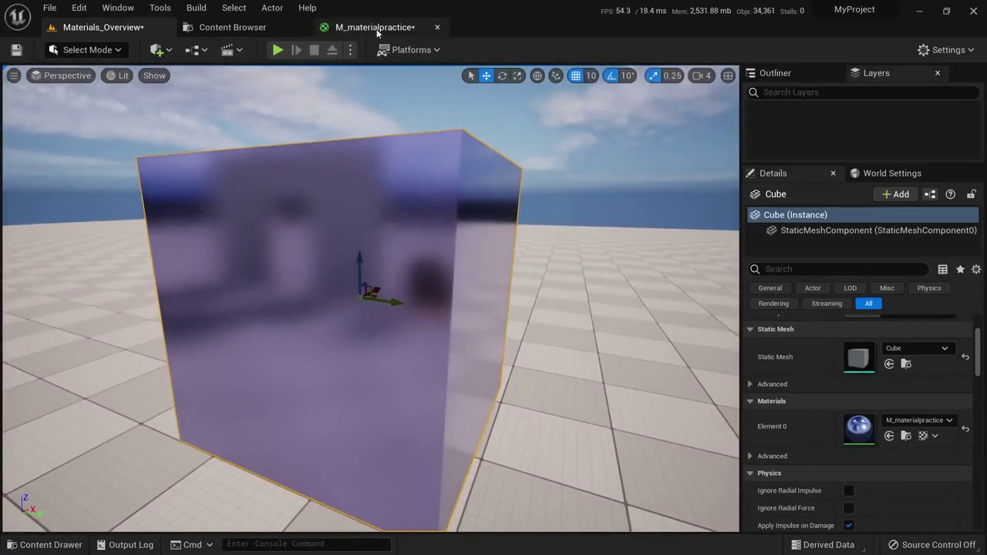
click(377, 27)
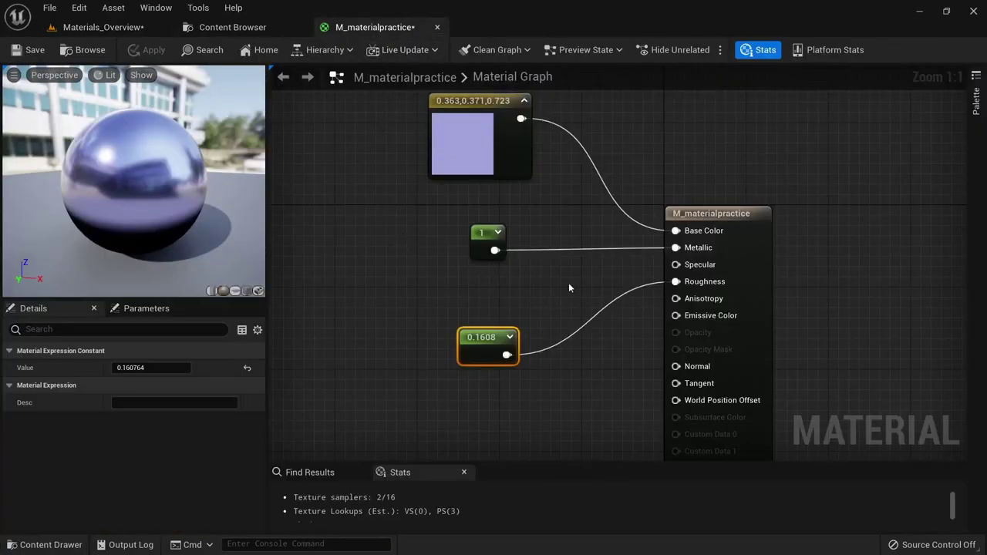
Set the Metallic constant to 0.3
right_drag(600, 255, 540, 256)
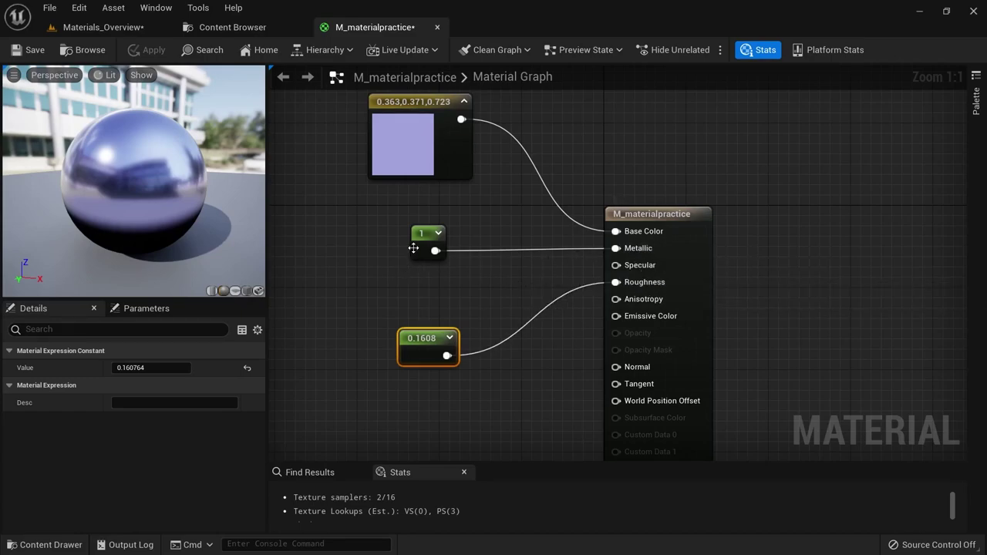
right_drag(374, 249, 396, 260)
drag(359, 153, 556, 413)
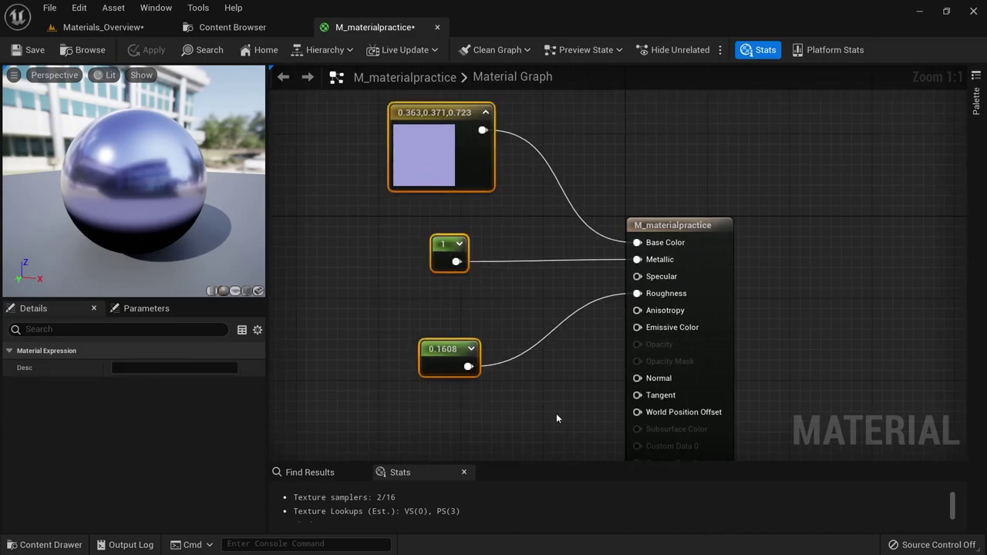
click(452, 255)
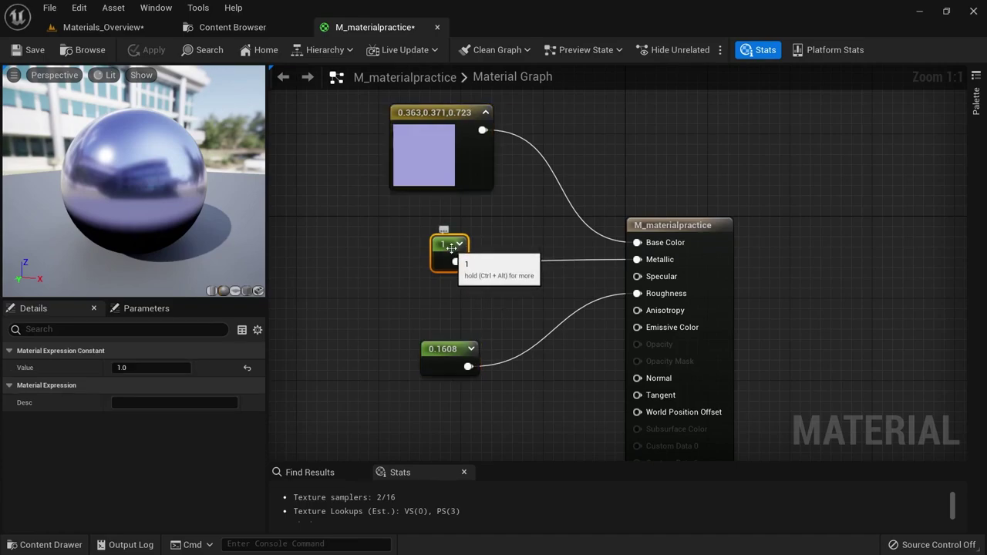
click(144, 364)
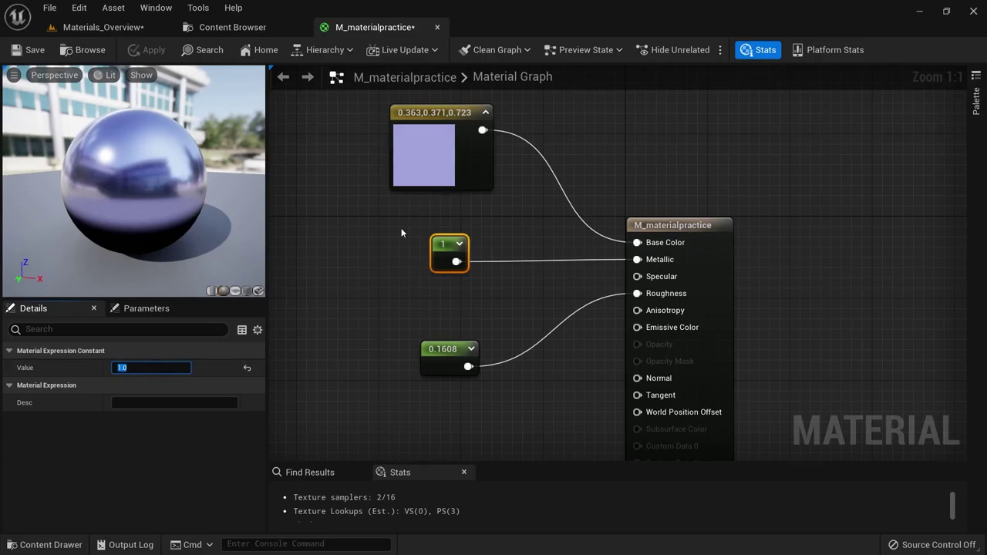
drag(395, 216, 511, 412)
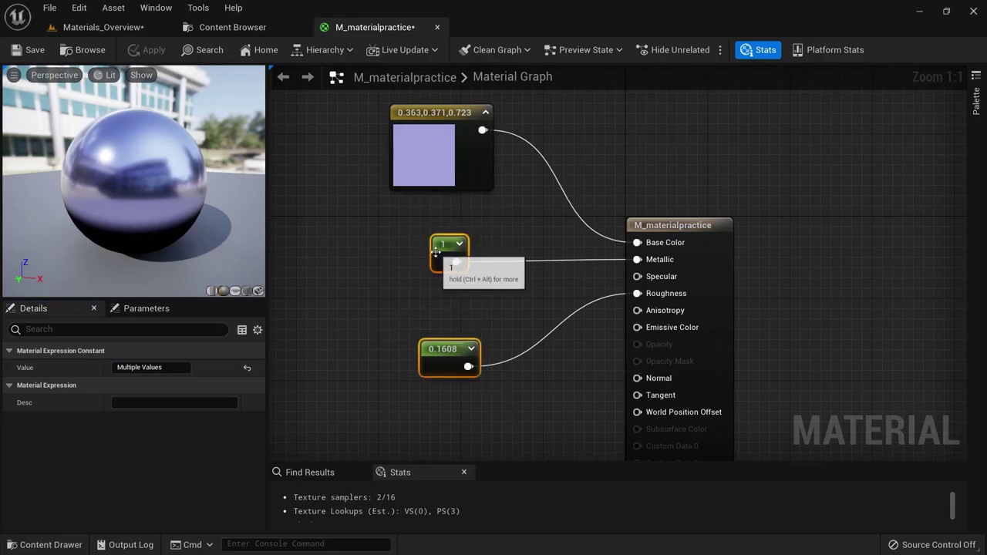
click(436, 251)
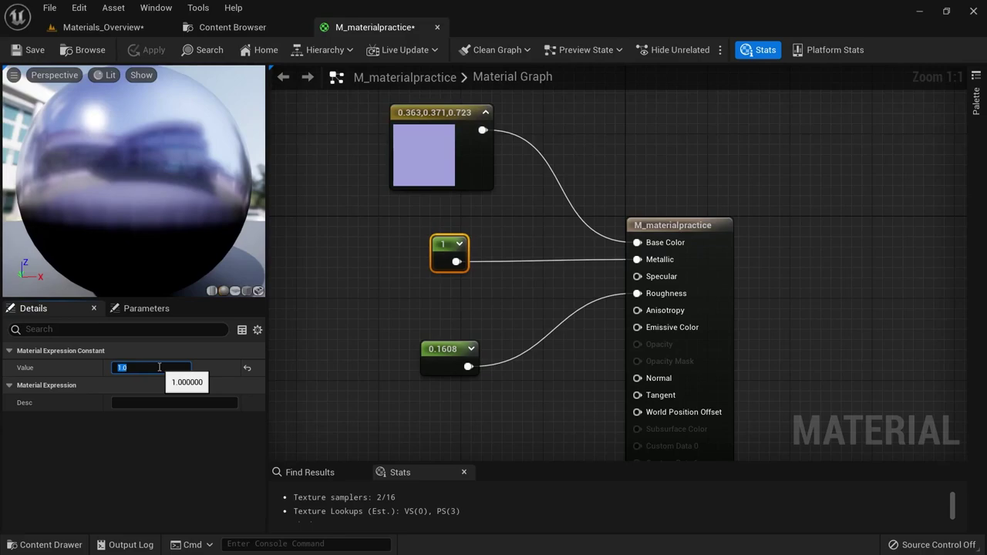
text(0.3)
key(Return)
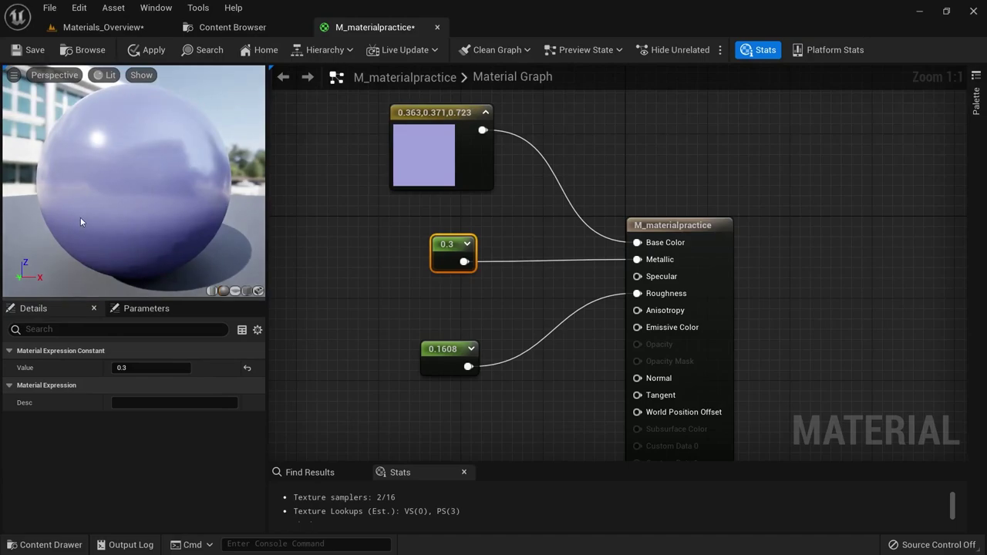
Drop Metallic to 0, then restore it to 1
drag(174, 368, 124, 368)
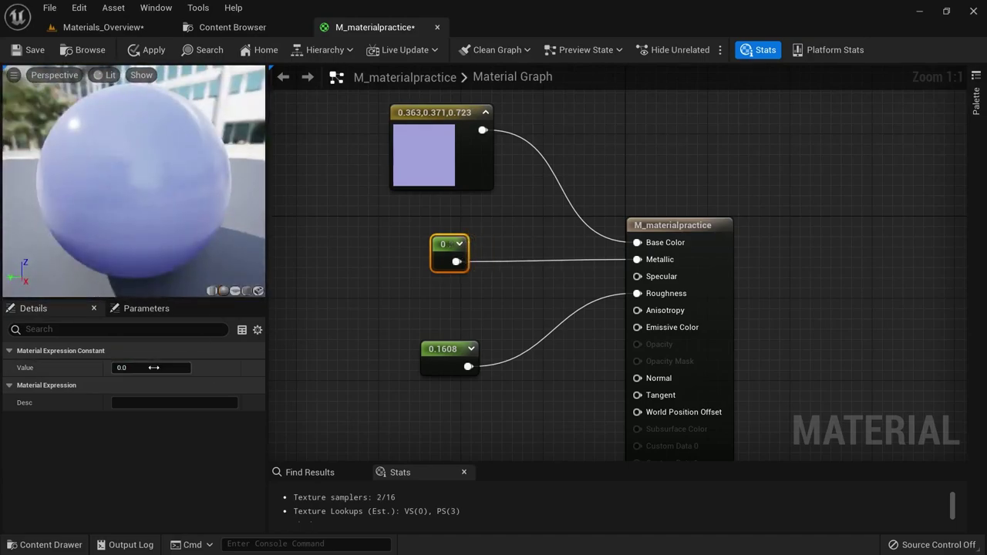
text(1)
key(Return)
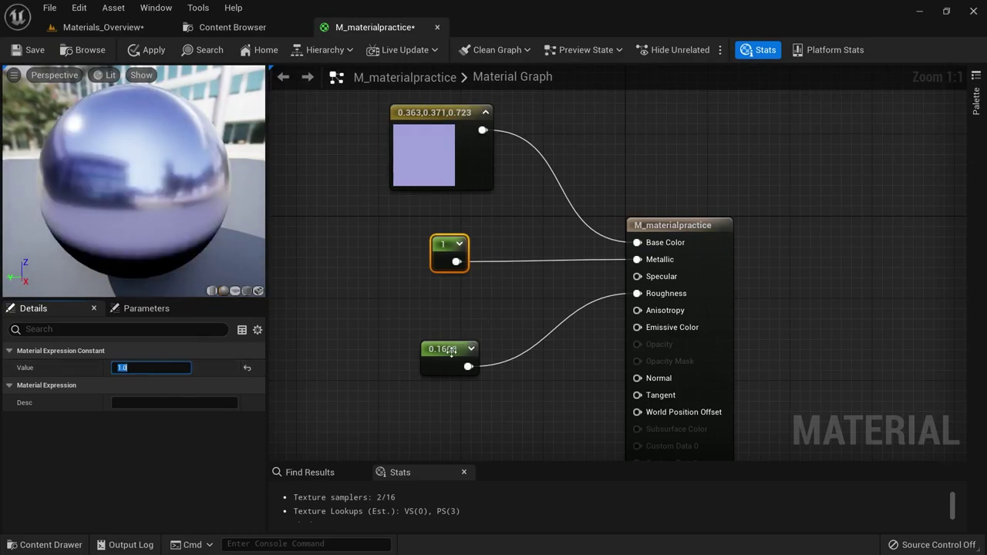
click(452, 351)
Raise the Roughness constant from 0.1608 to 0.6983
drag(449, 254, 468, 257)
click(453, 351)
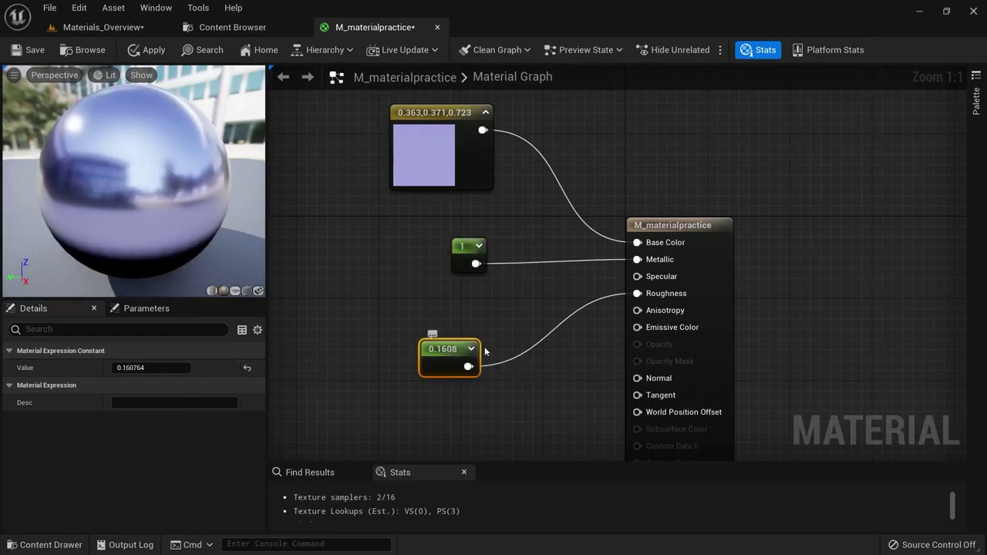
drag(167, 374, 174, 372)
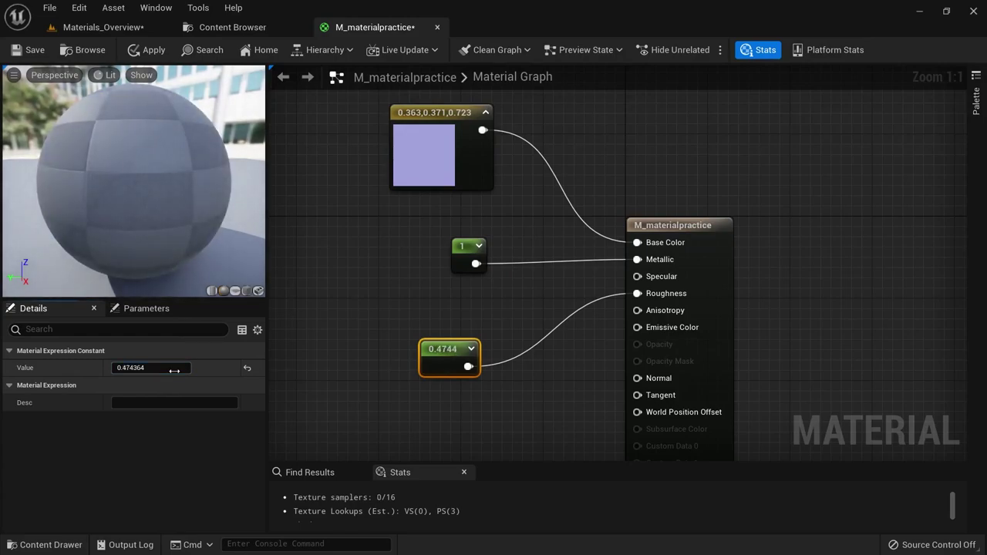
drag(175, 372, 179, 371)
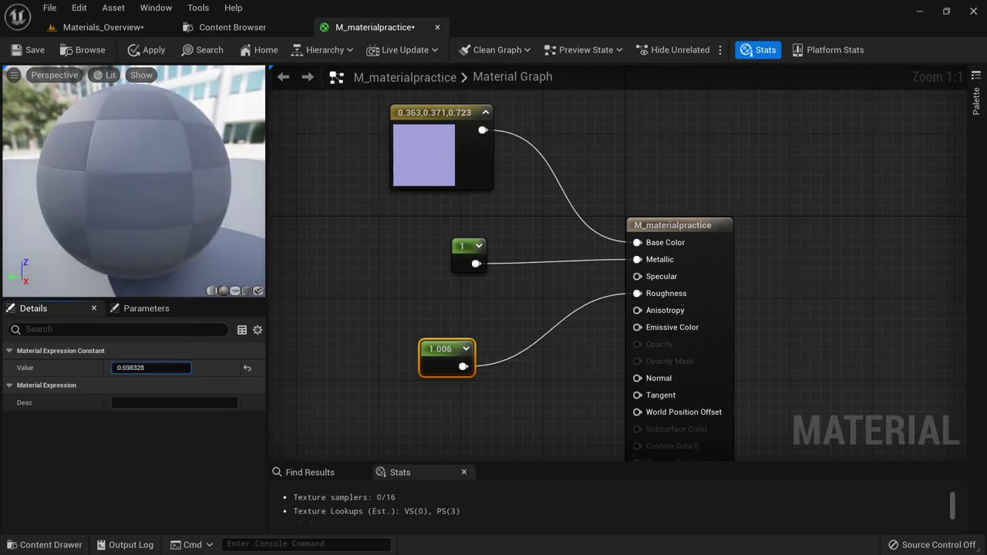
key(Return)
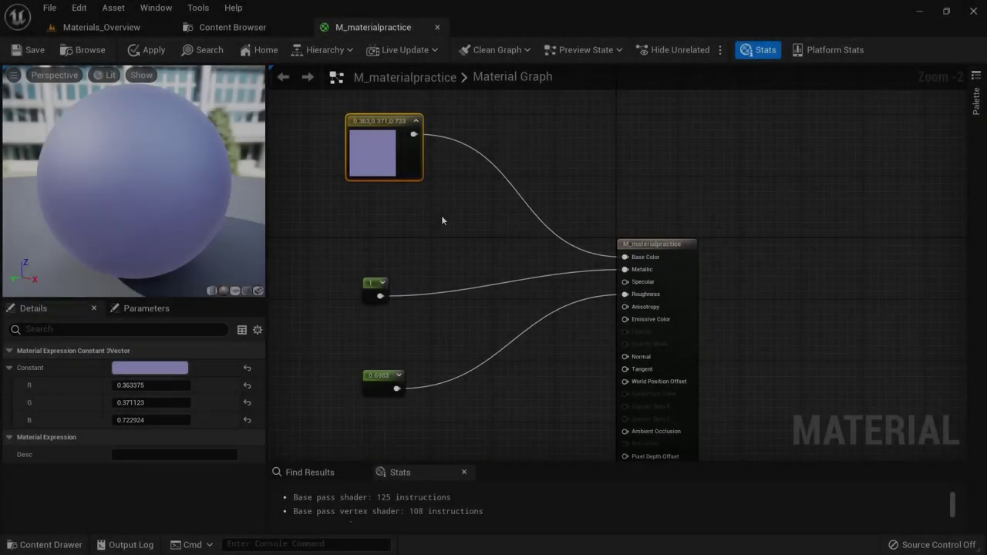
right_drag(441, 215, 501, 247)
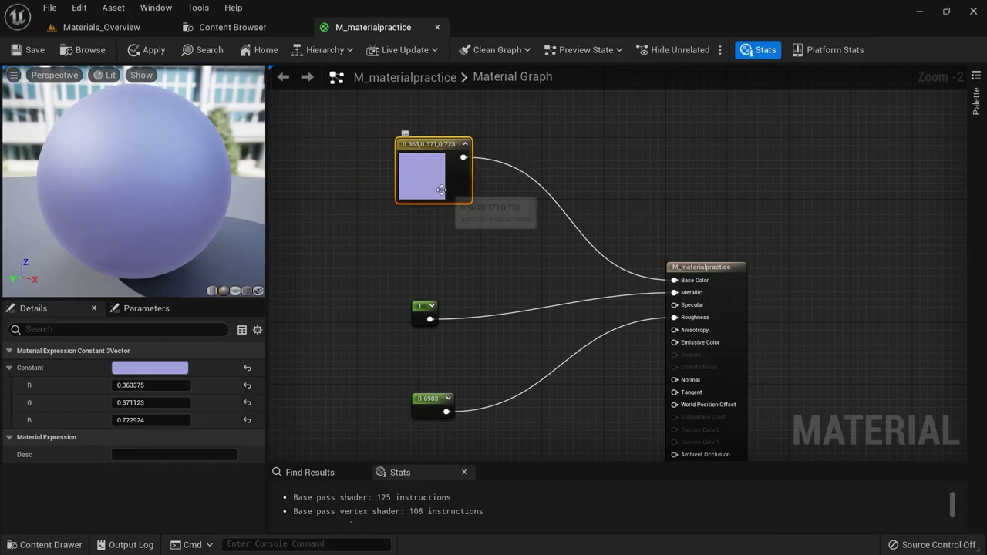
scroll(468, 245, up, 1)
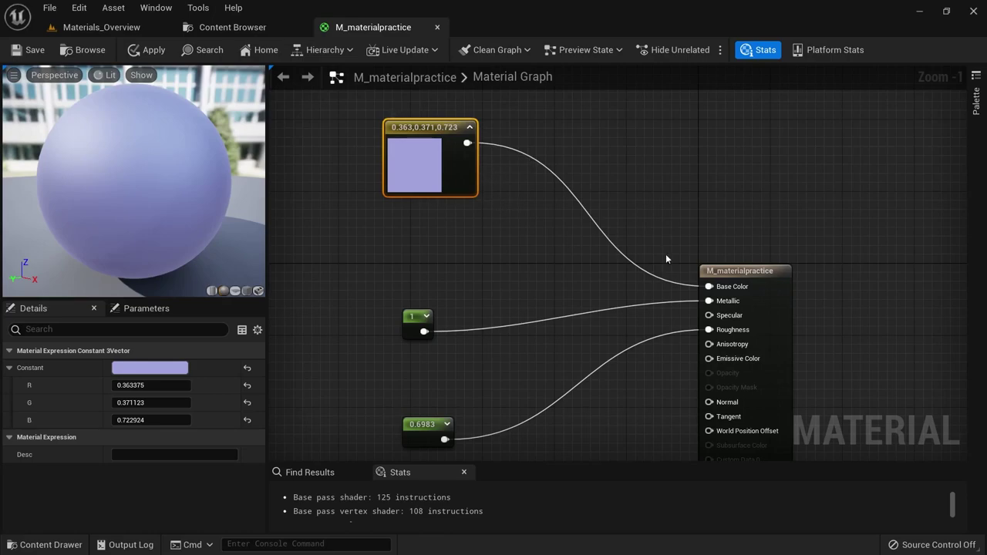
Add an Add node via the node search, deleting an accidental duplicate
click(521, 188)
right_click(520, 188)
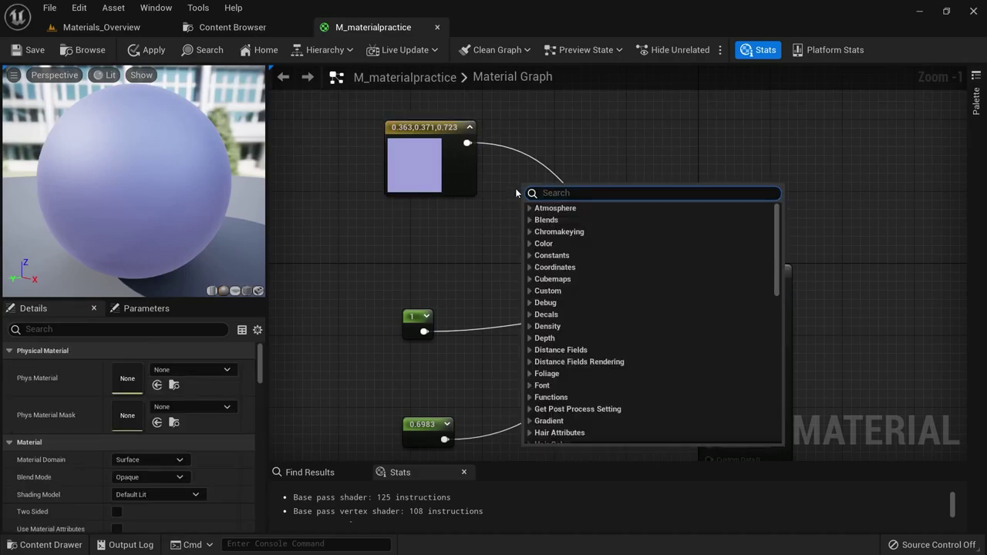
text(add)
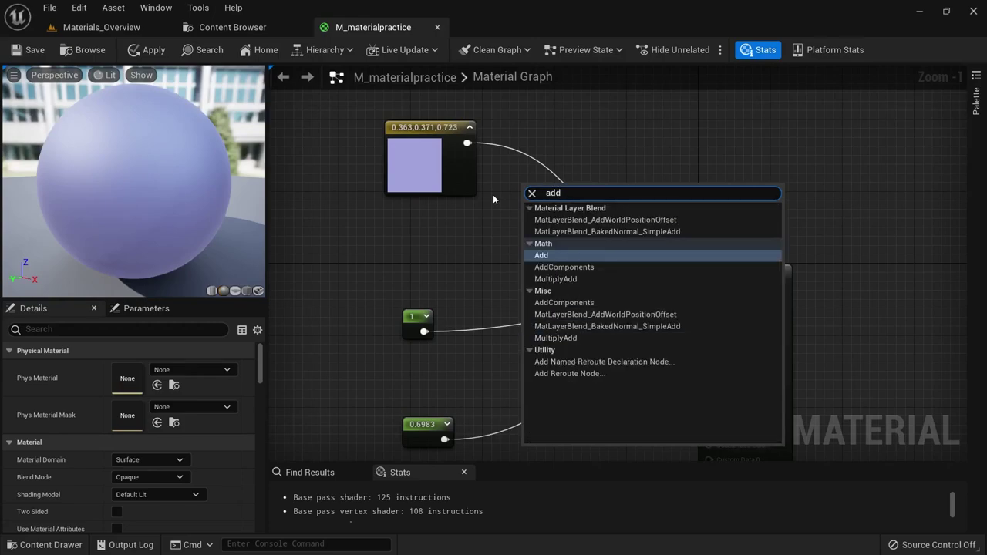
key(Return)
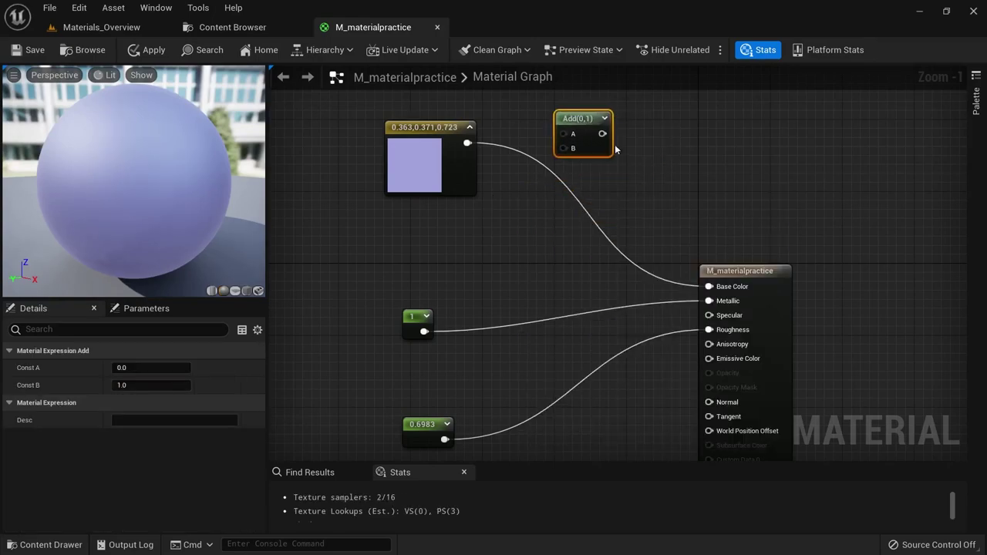
right_drag(676, 111, 576, 197)
click(576, 197)
click(553, 202)
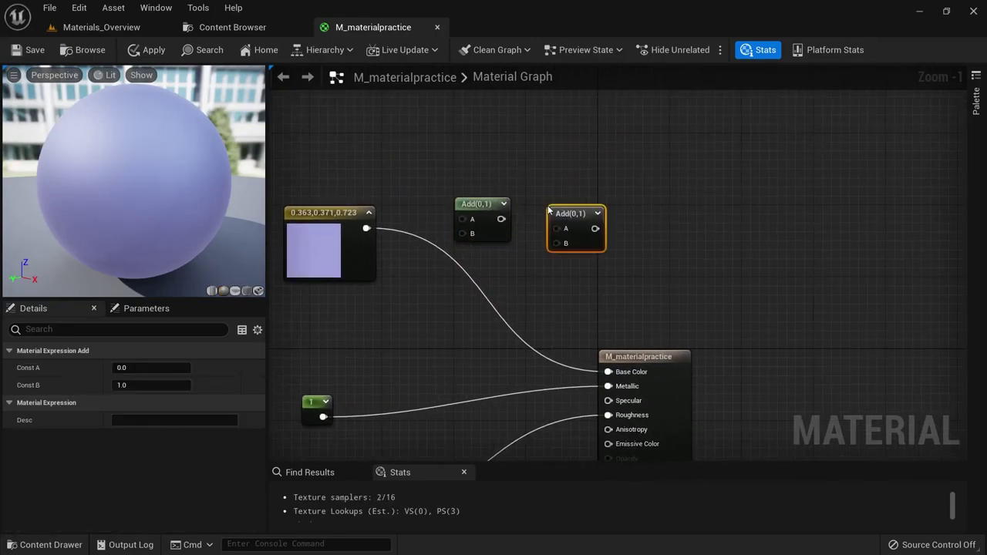
key(Delete)
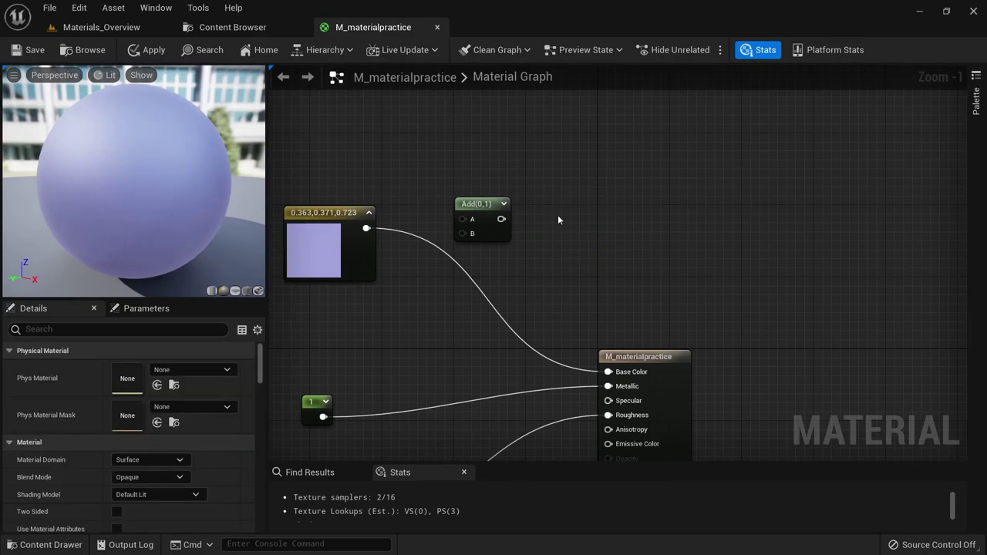
Add a Multiply node beside the Add node, removing the extra copy
right_click(559, 220)
text(multi)
key(Return)
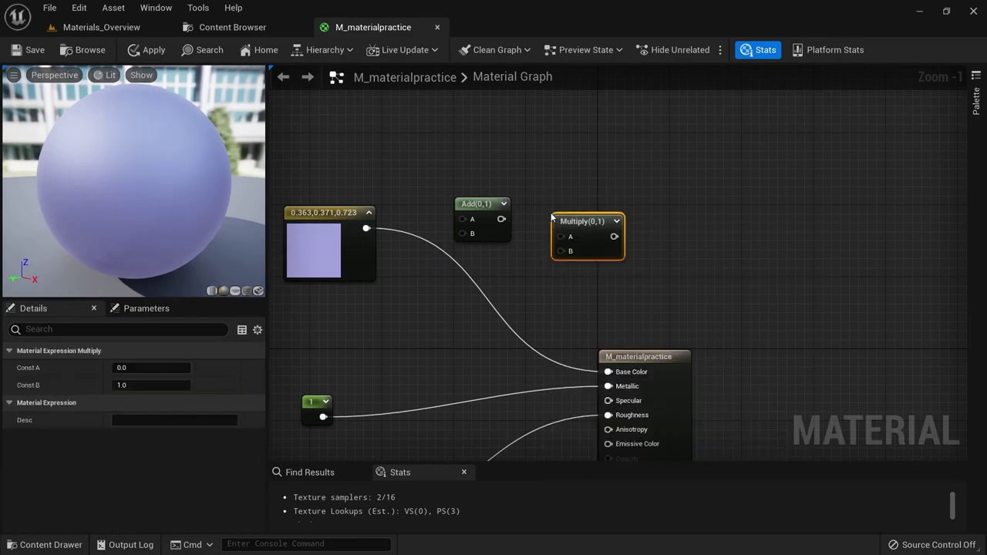
drag(591, 222, 566, 205)
click(632, 214)
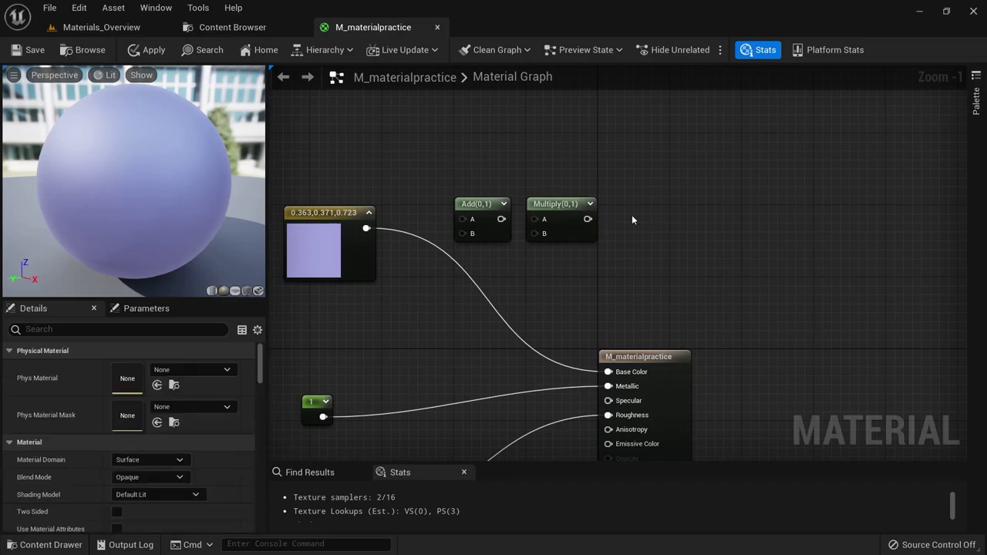
right_click(631, 215)
key(Escape)
click(617, 204)
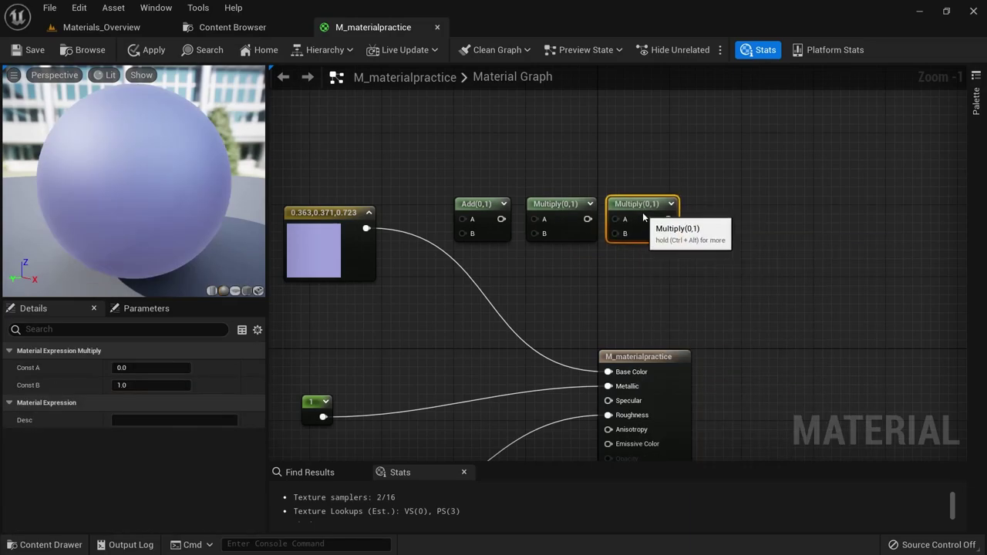
key(Delete)
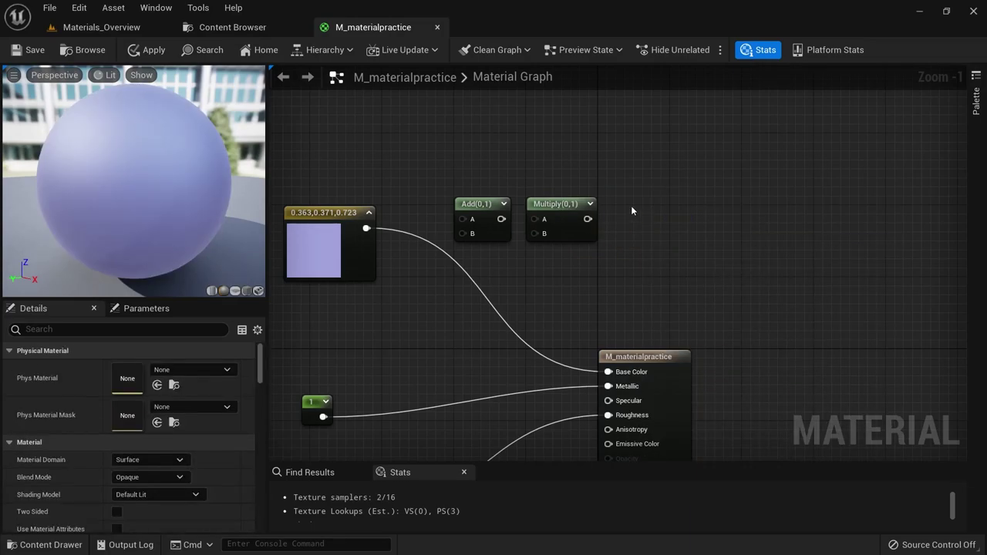
Place a Divide node right of Multiply and delete the duplicate Divide
click(632, 207)
right_click(697, 185)
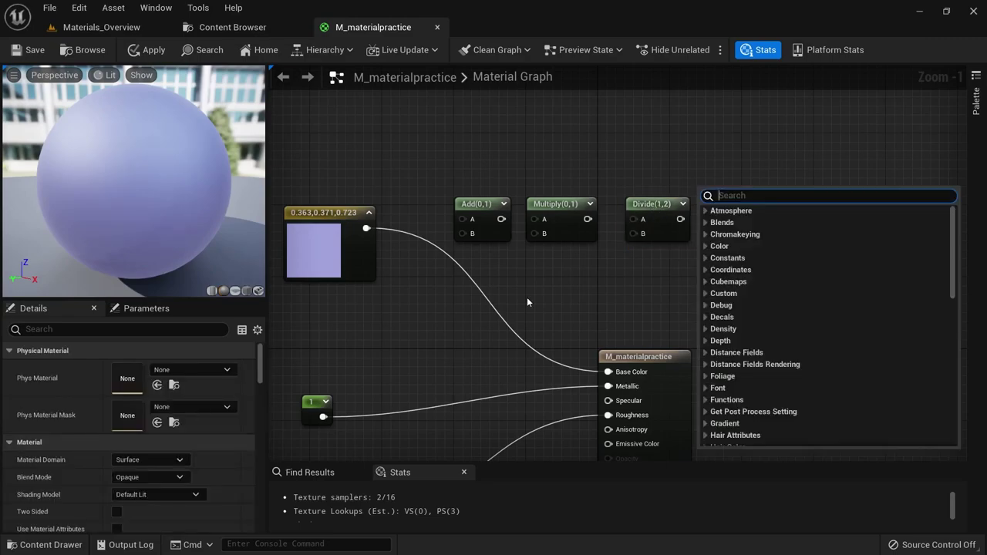
text(divi)
key(Return)
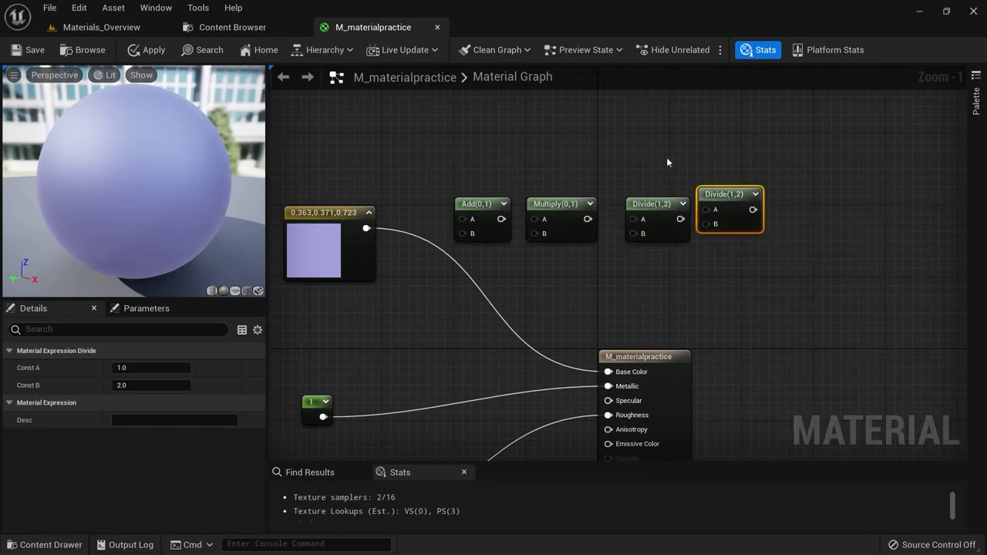
key(Delete)
Add a Subtract node using the 'subs' search
right_click(740, 222)
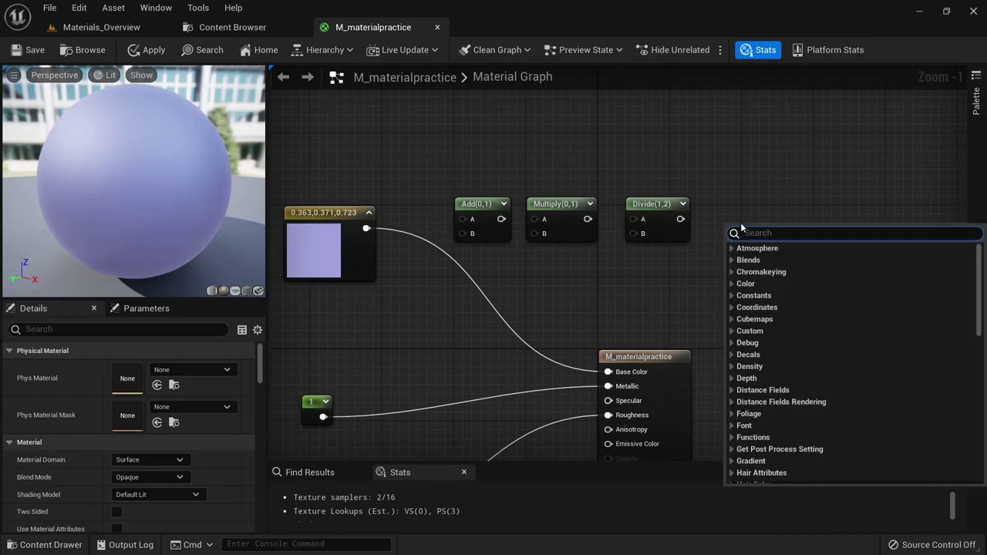
text(subs)
key(BackSpace)
key(BackSpace)
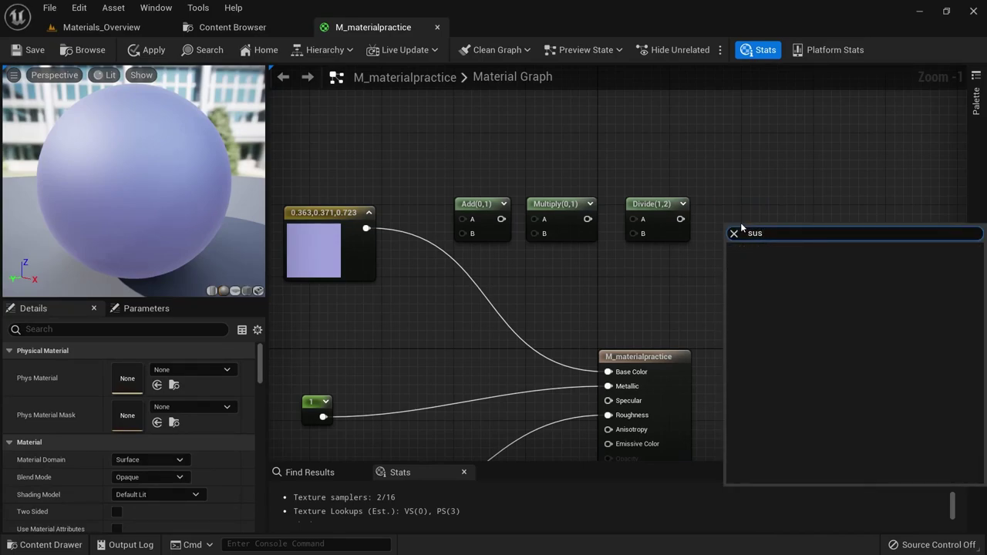
key(Return)
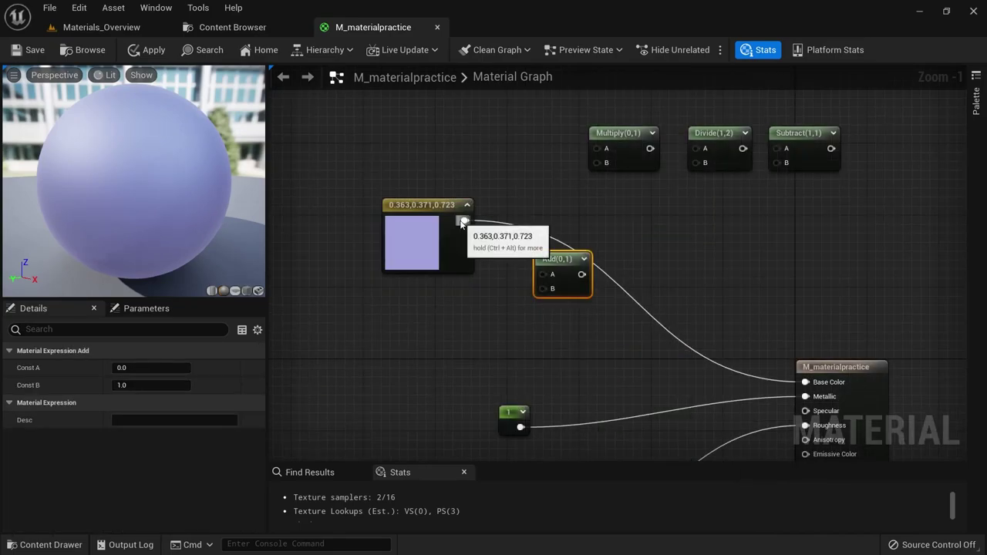
Wire the lavender colour constant into Add's A input and Add's output into Base Color
mouse_move(464, 221)
mouse_down()
mouse_move(543, 274)
mouse_move(805, 381)
mouse_up()
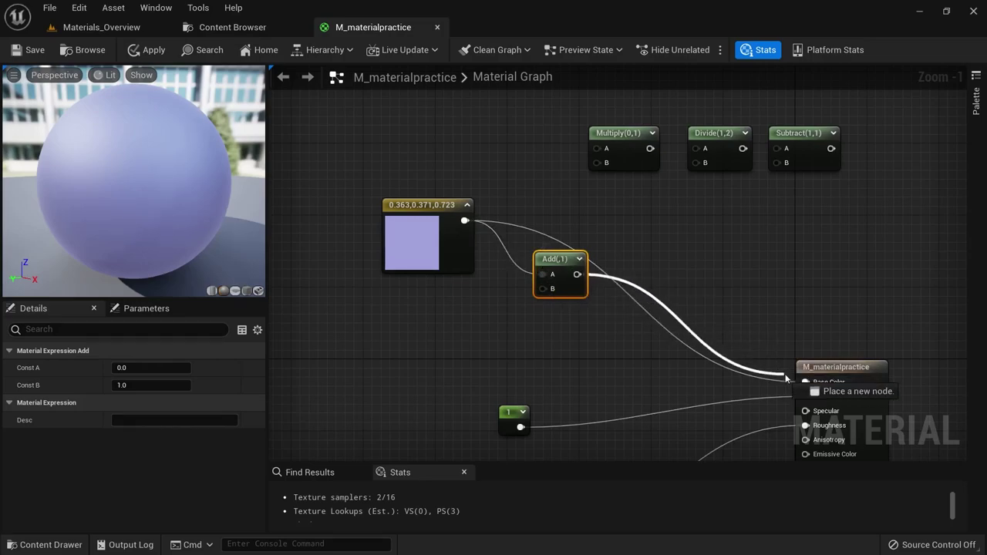
drag(565, 264, 565, 256)
drag(193, 185, 154, 185)
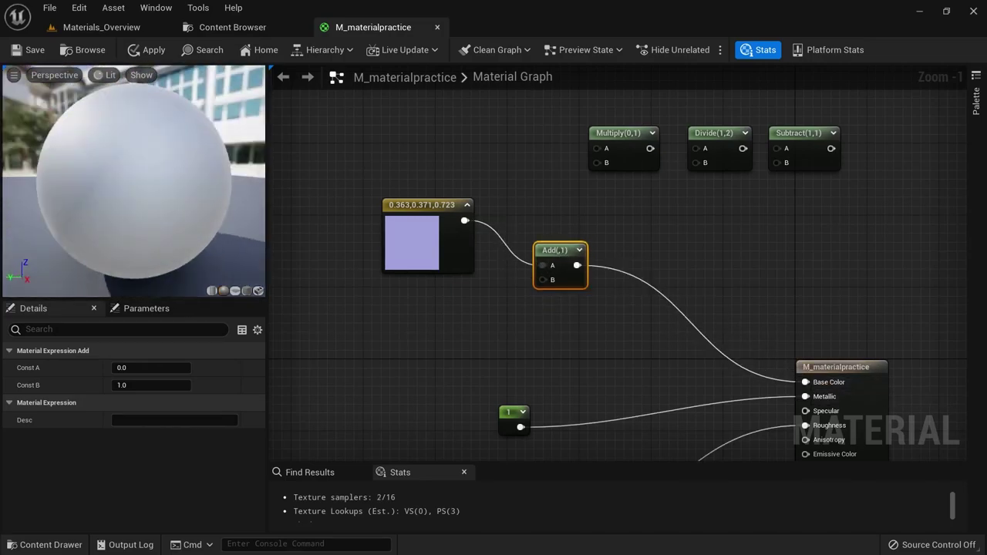
drag(428, 205, 419, 178)
click(555, 252)
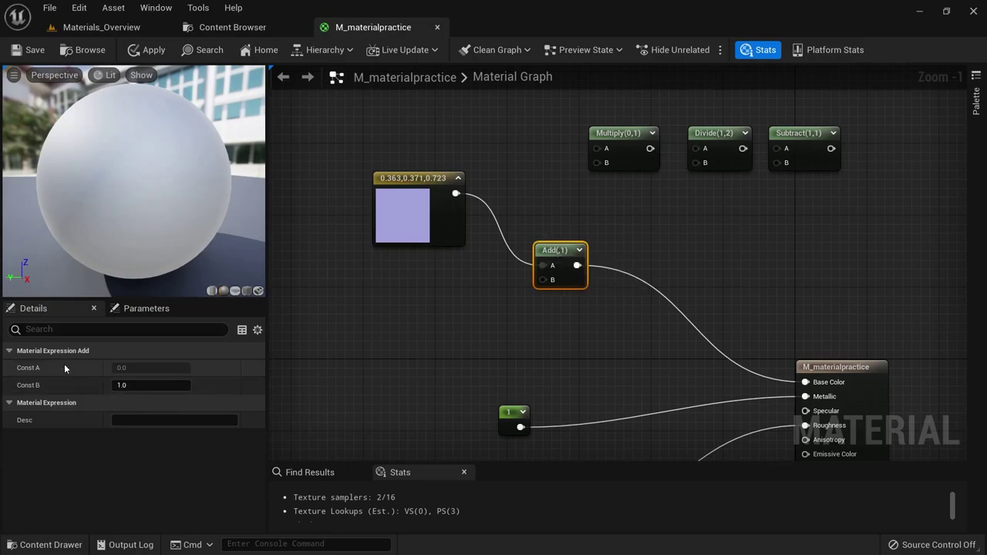
click(424, 241)
click(466, 354)
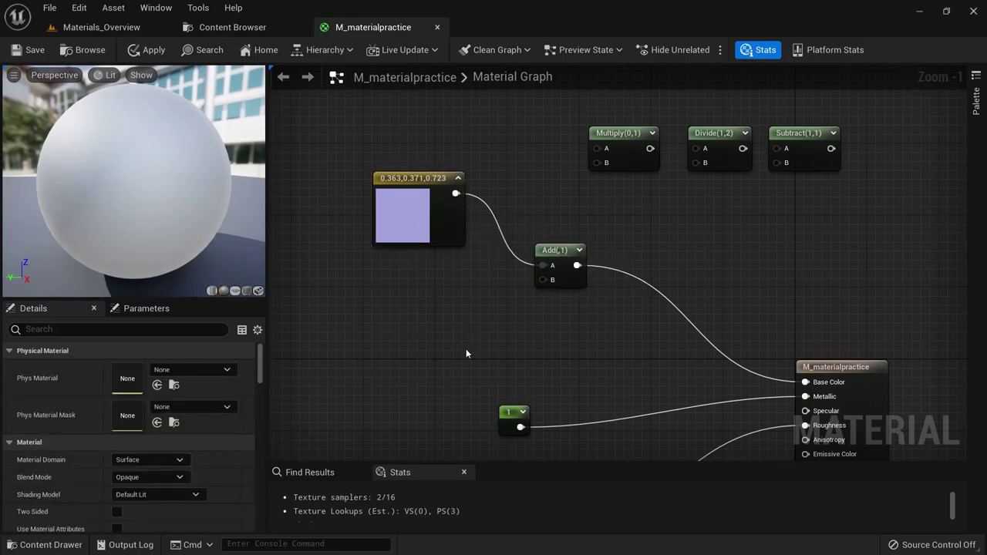
click(574, 287)
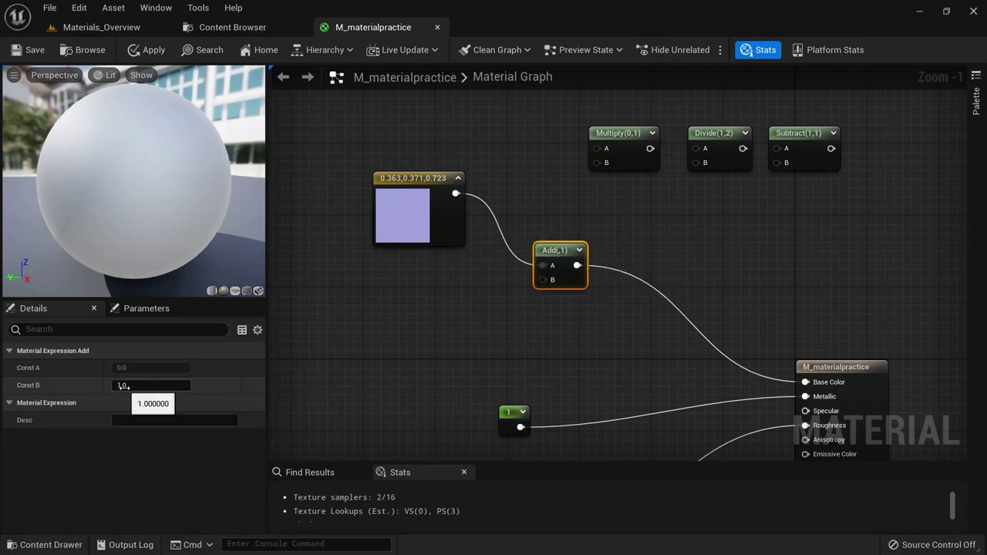
Place a new scalar constant of 0 and wire it into Add's B input
drag(433, 223, 441, 186)
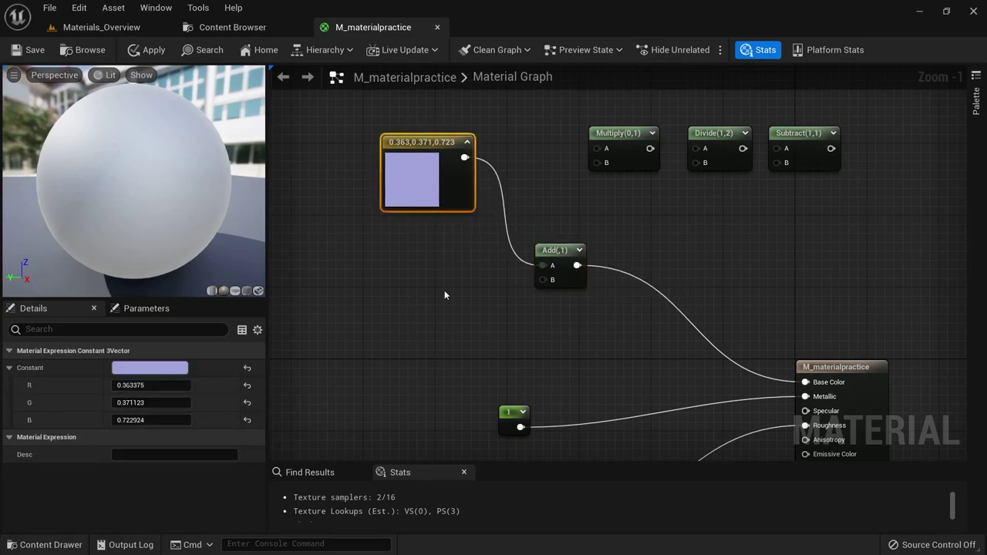
click(422, 282)
drag(444, 300, 543, 279)
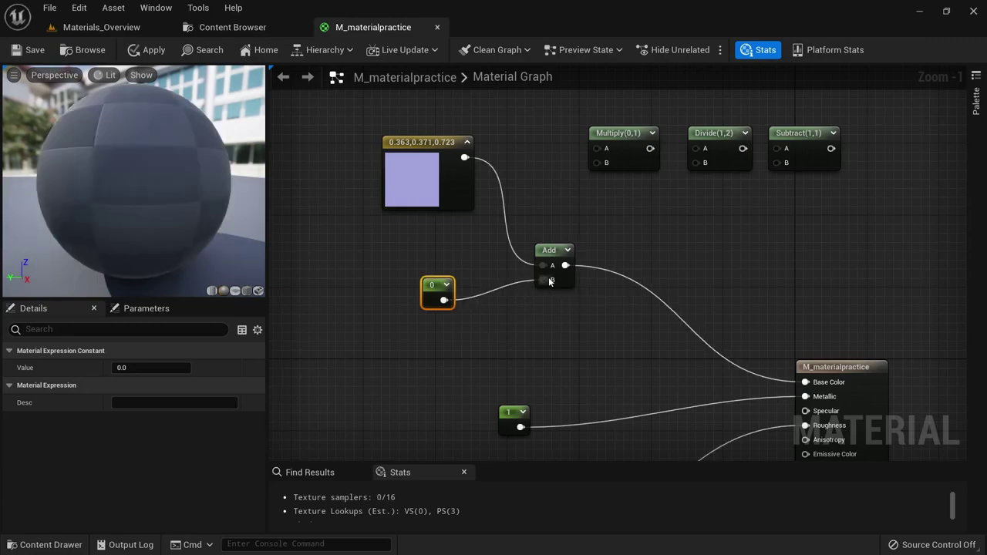
drag(432, 185, 414, 185)
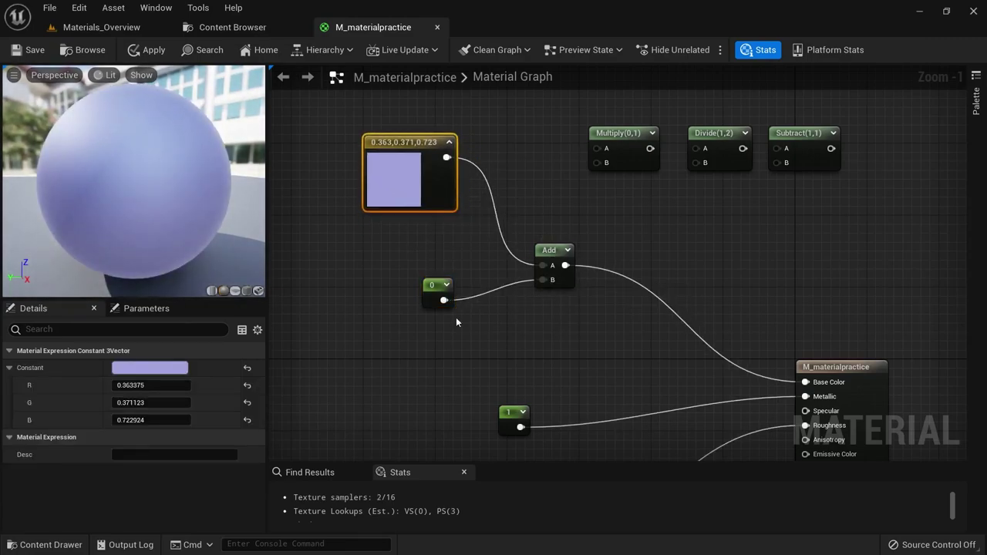
click(543, 252)
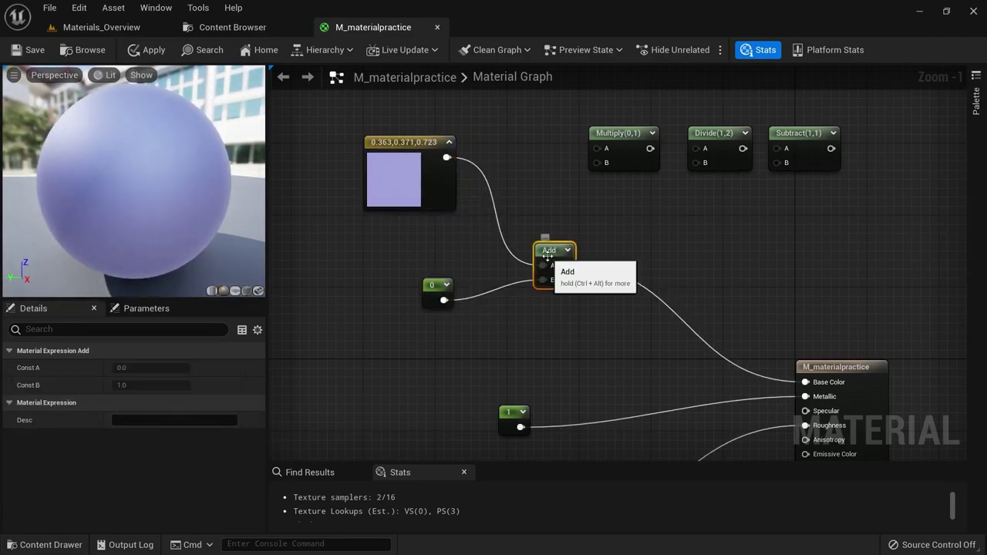
click(389, 209)
Make the colour constant a neutral grey of 0.517, 0.517, 0.517
click(152, 369)
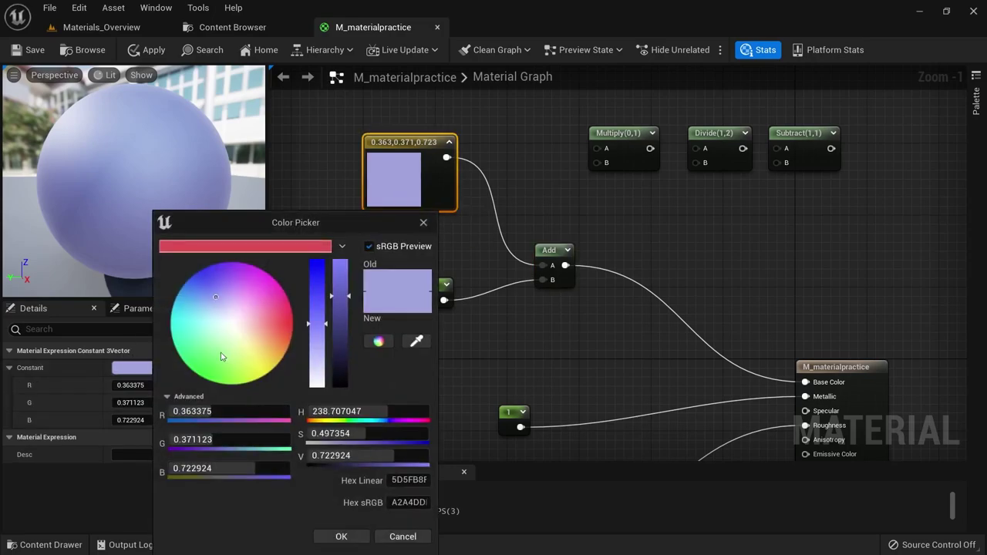
drag(321, 330, 308, 427)
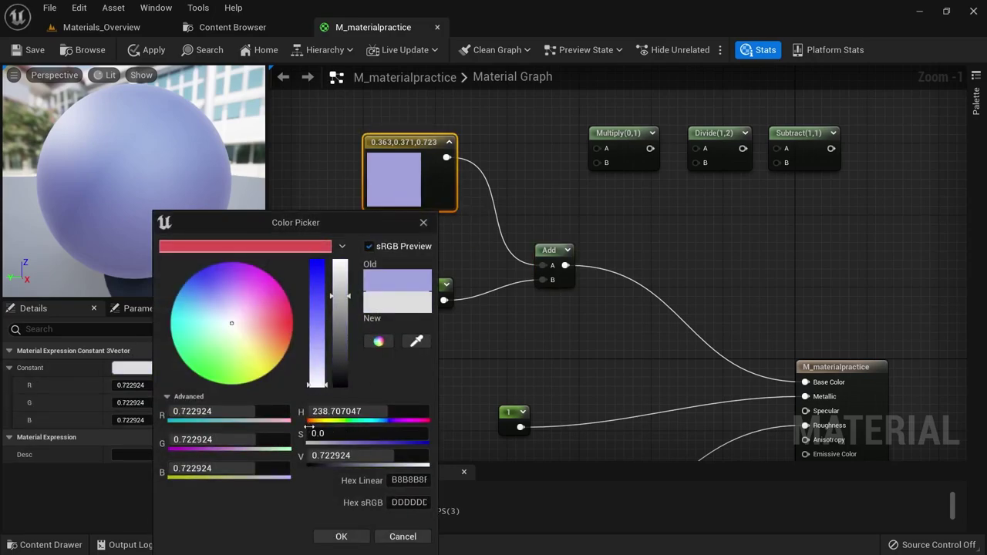
click(335, 321)
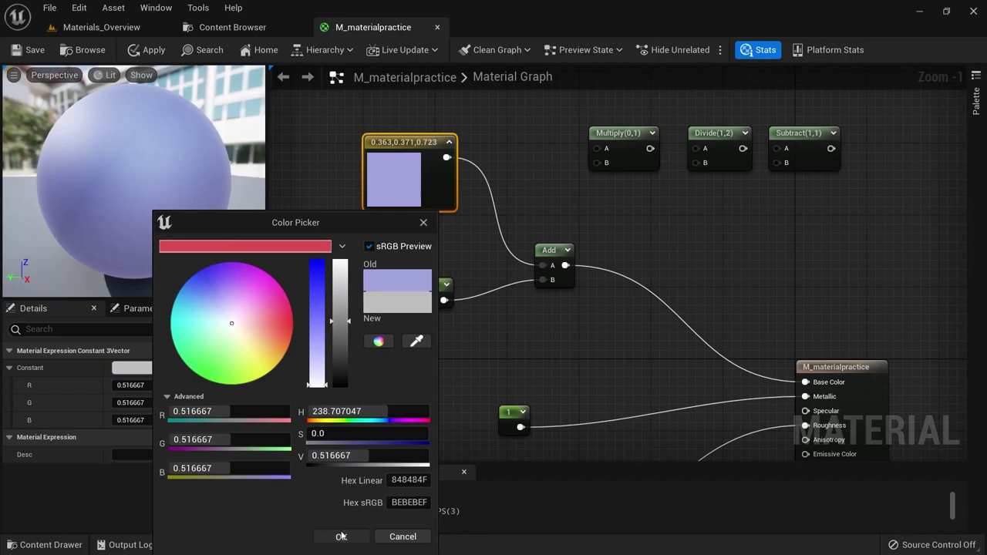
click(340, 537)
Drag the scalar constant feeding Add's B to -0.4152 and move it left
click(430, 283)
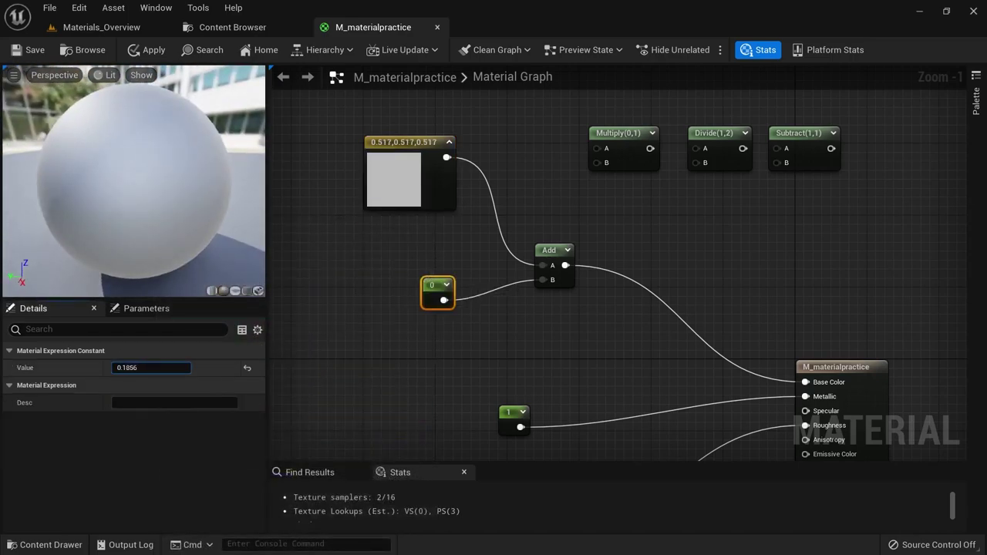
mouse_move(174, 368)
mouse_down()
mouse_move(189, 368)
mouse_move(162, 368)
mouse_up()
mouse_move(456, 285)
mouse_down()
mouse_move(389, 290)
mouse_move(383, 299)
mouse_up()
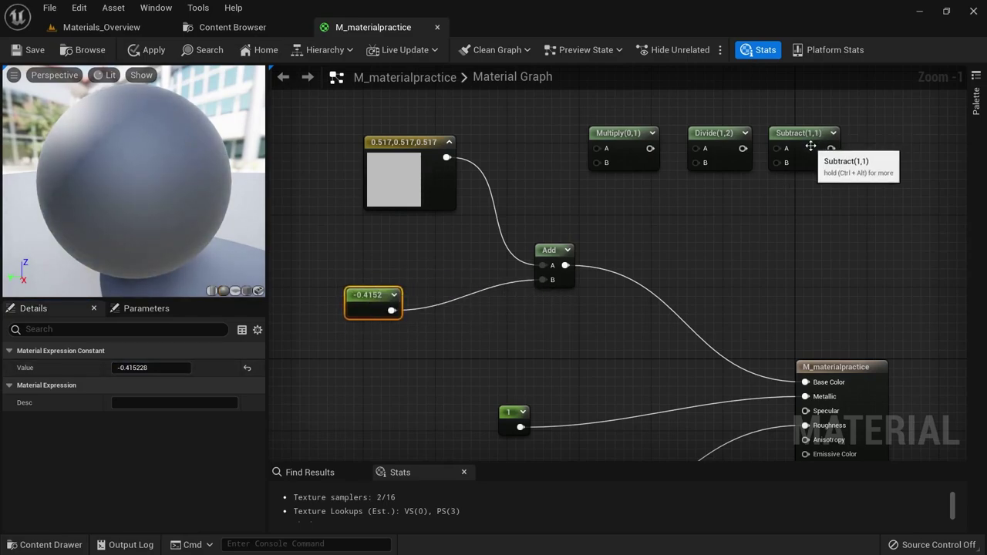
Wire the grey colour and scalar constant into Subtract, and Subtract into Base Color
mouse_move(800, 152)
mouse_down()
mouse_move(800, 161)
mouse_move(532, 309)
mouse_up()
drag(373, 295, 293, 239)
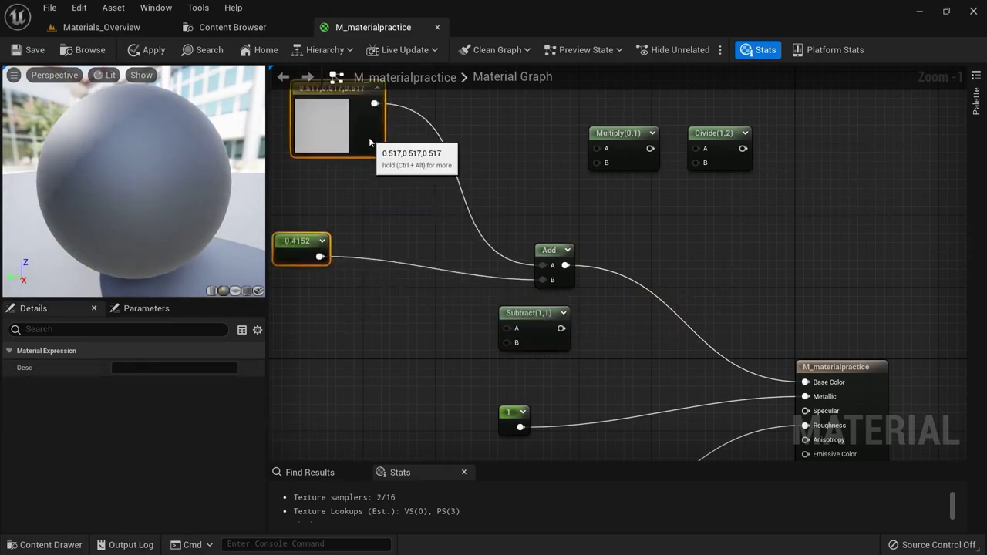
drag(365, 140, 489, 320)
mouse_move(310, 293)
mouse_down()
mouse_move(480, 333)
mouse_move(805, 382)
mouse_up()
Move the scalar constant lower and set its value to 0.5
drag(291, 278, 296, 313)
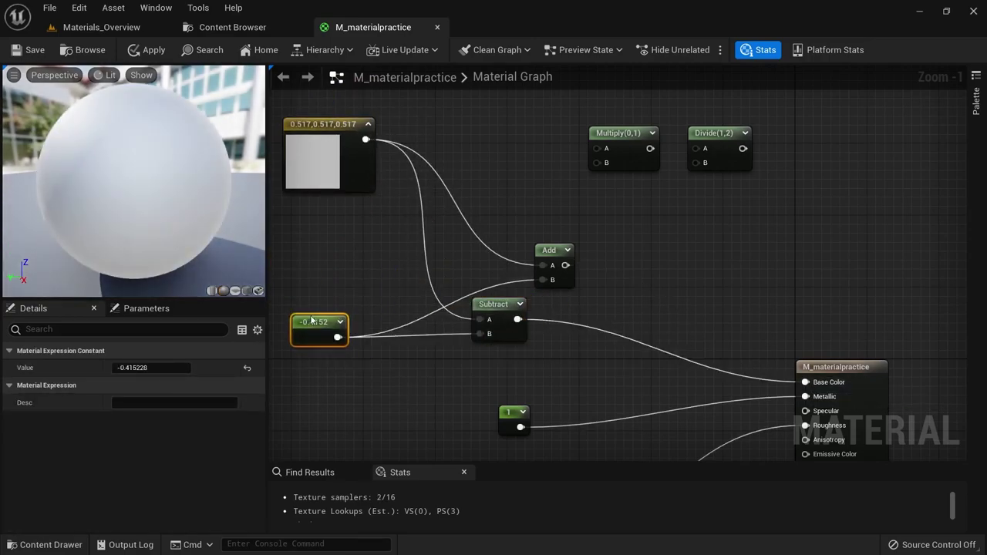
click(152, 373)
text(0)
key(Return)
text(0.5)
key(Return)
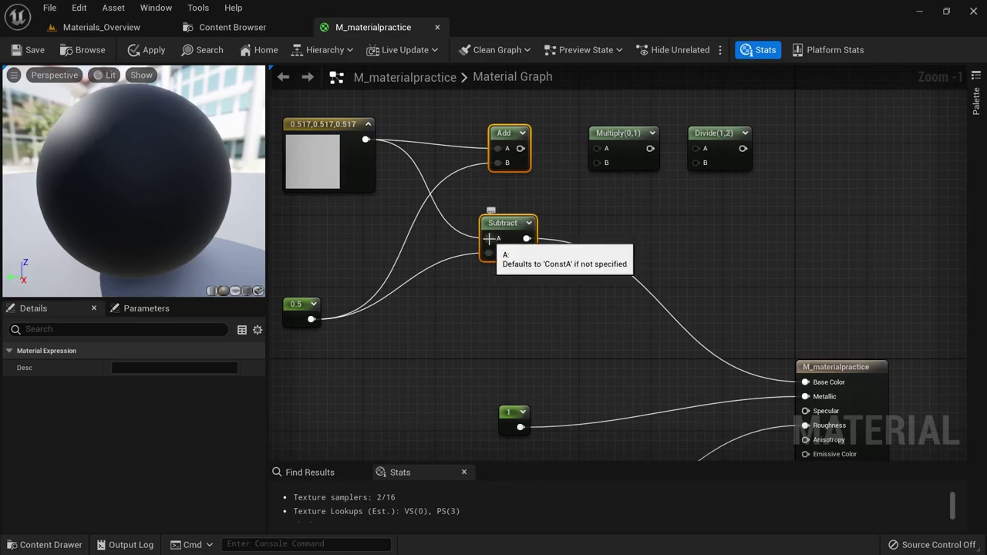
Break the A and B input wires on the Subtract and Add nodes
alt+click(487, 239)
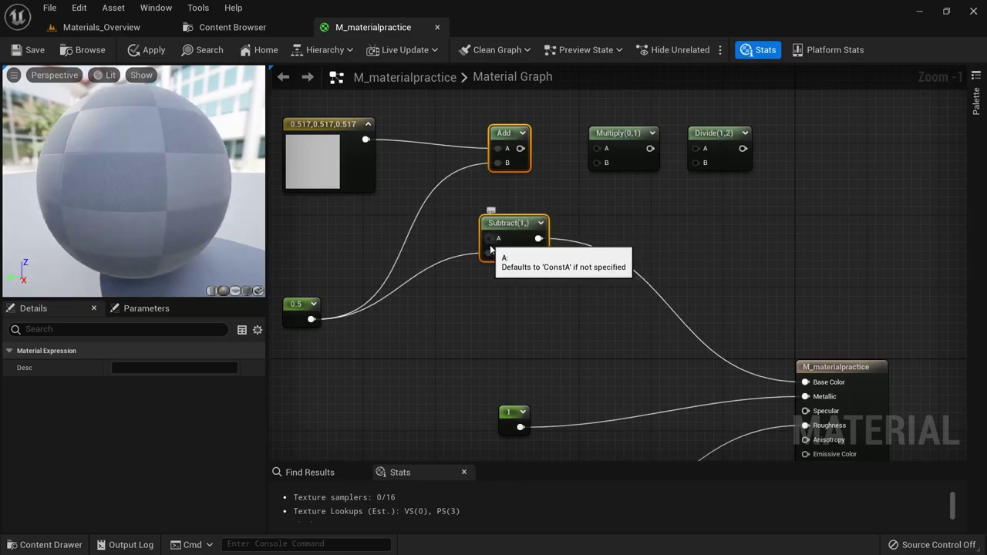
alt+click(488, 252)
alt+click(498, 163)
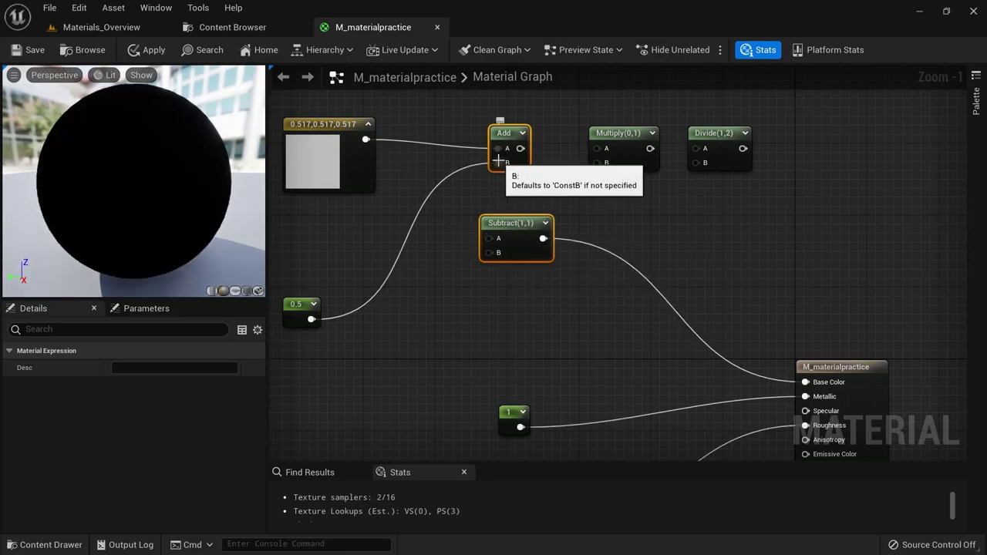
alt+click(498, 148)
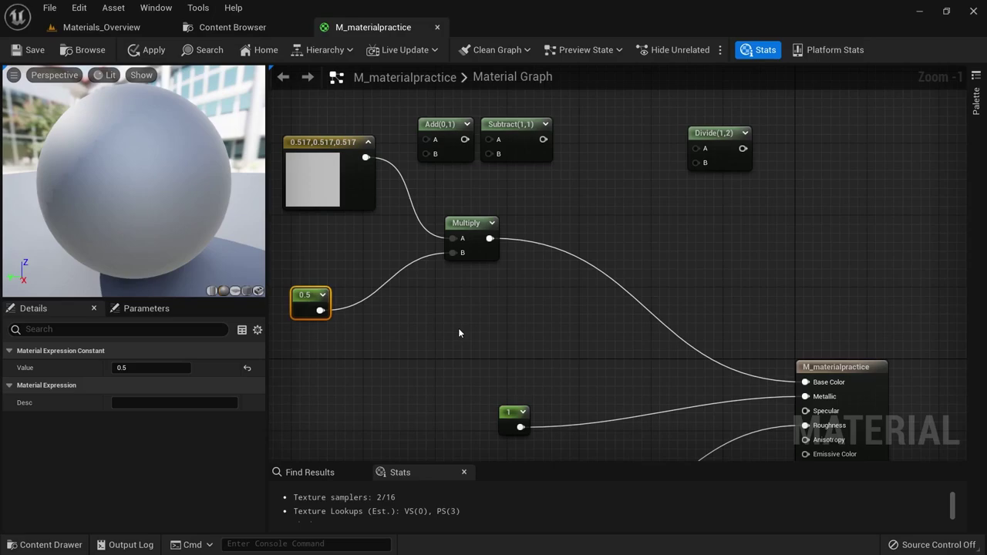
Move the Divide node aside and set the 0.5 constant to 1
drag(711, 136, 650, 134)
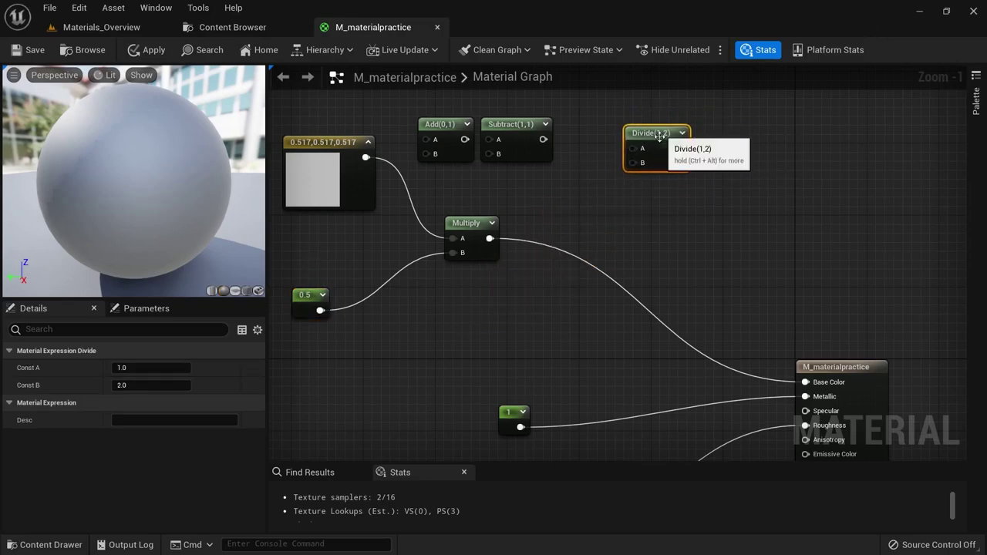
click(303, 295)
click(136, 367)
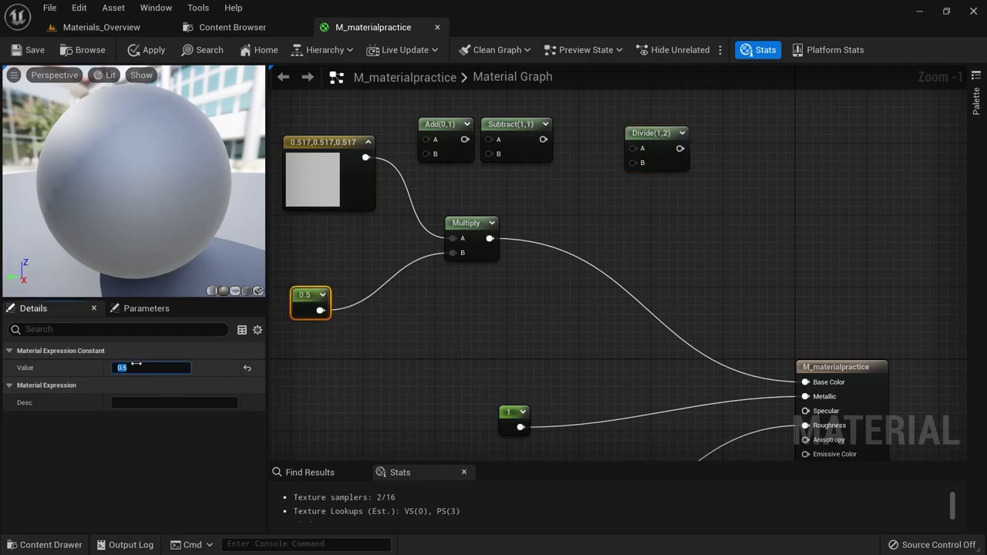
text(1)
key(Return)
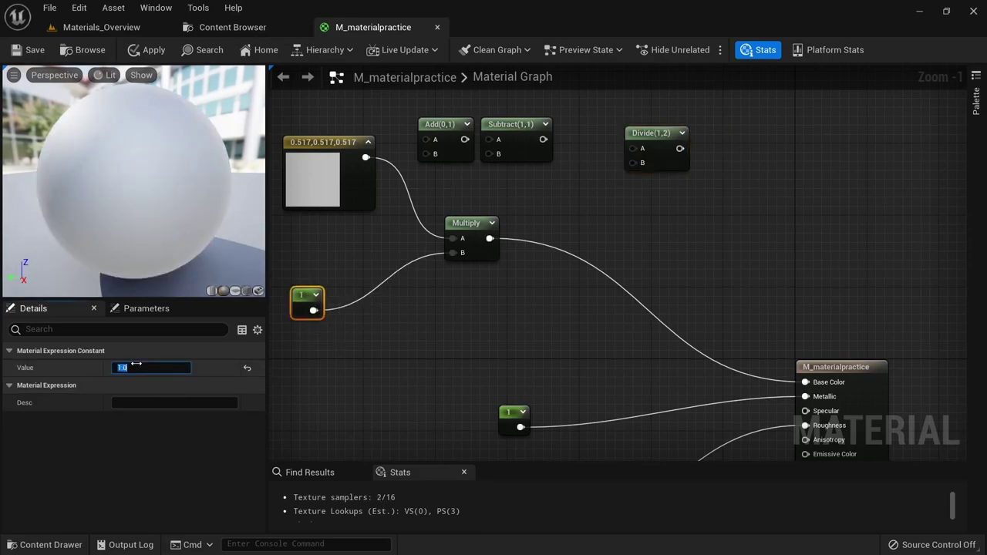
Reposition the grey colour and try multiplier constant values of 2 and 5
right_drag(358, 219, 424, 243)
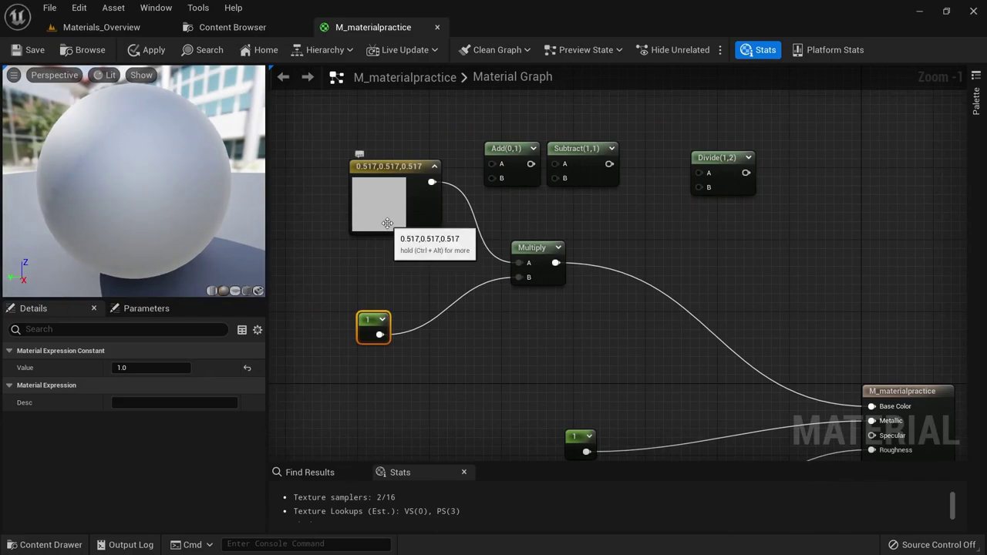
drag(415, 236, 360, 255)
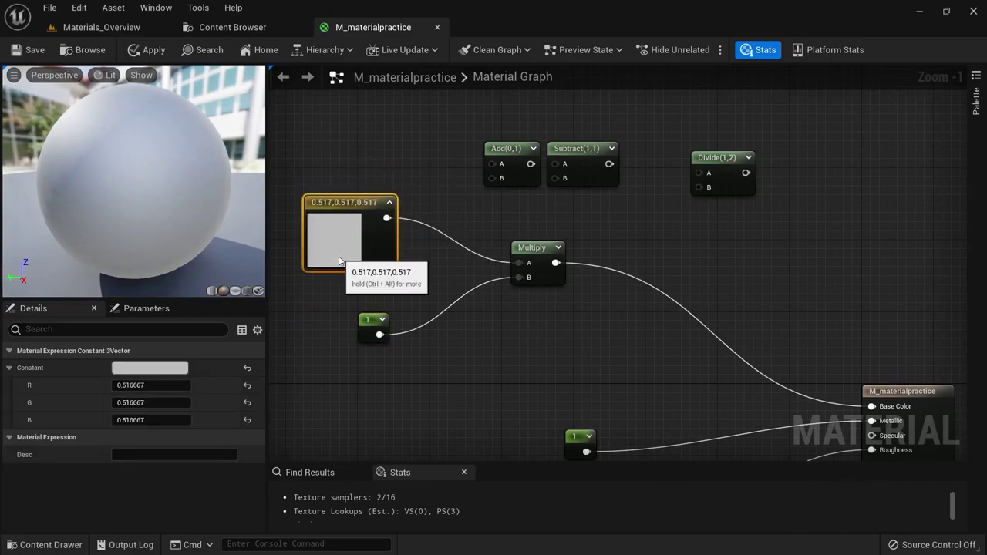
click(534, 247)
click(361, 333)
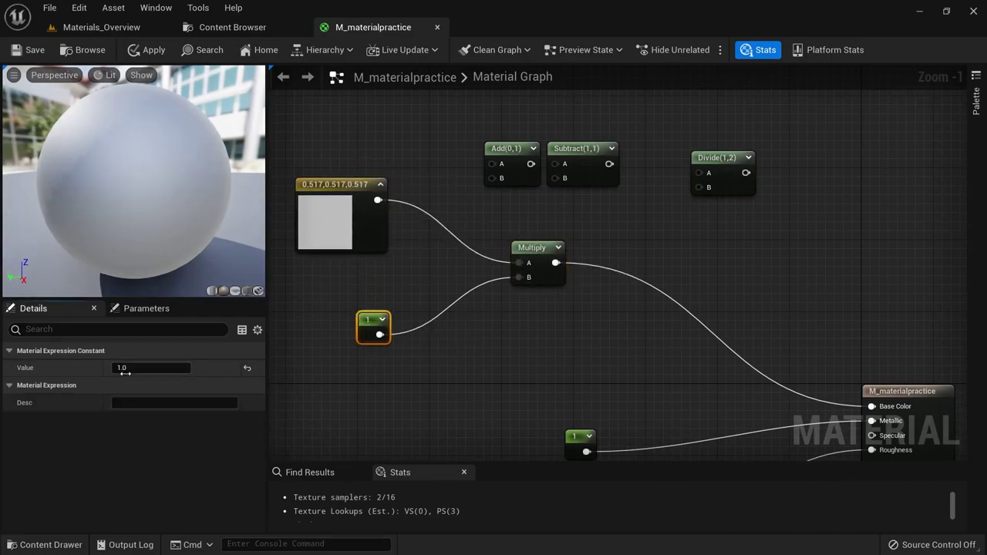
text(2)
key(Return)
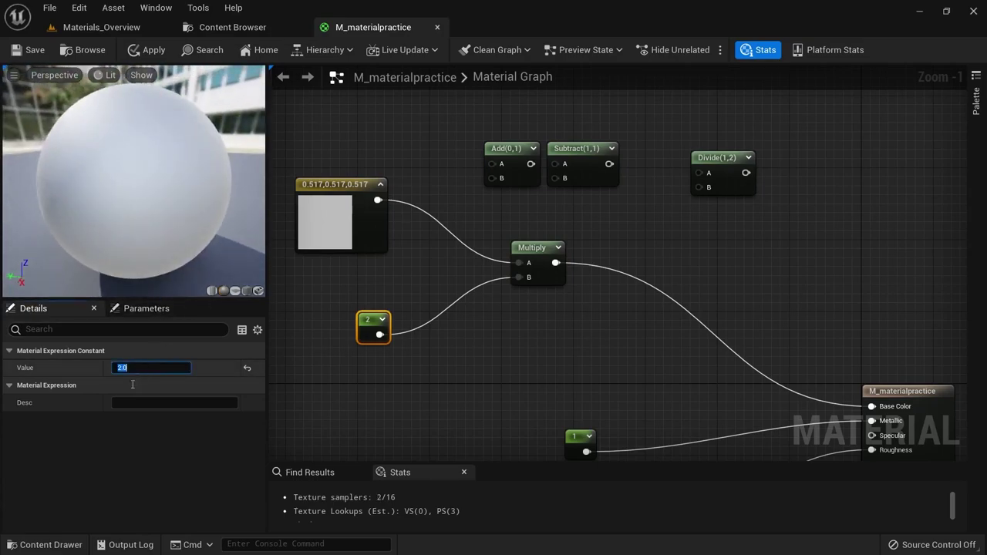
text(5)
key(Return)
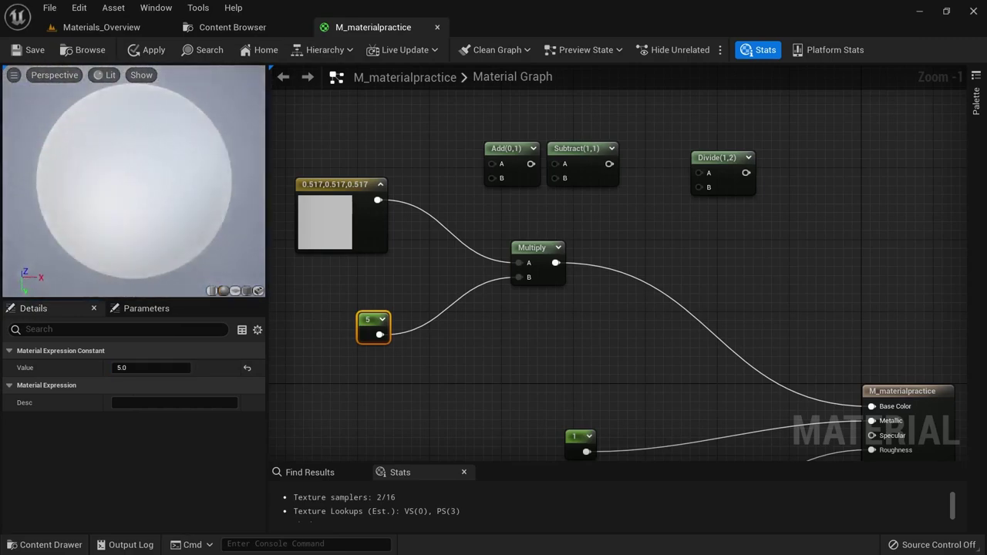
Set the multiplier constant to 0.2 and move the Divide node below Multiply
drag(175, 208, 176, 208)
text(0.5)
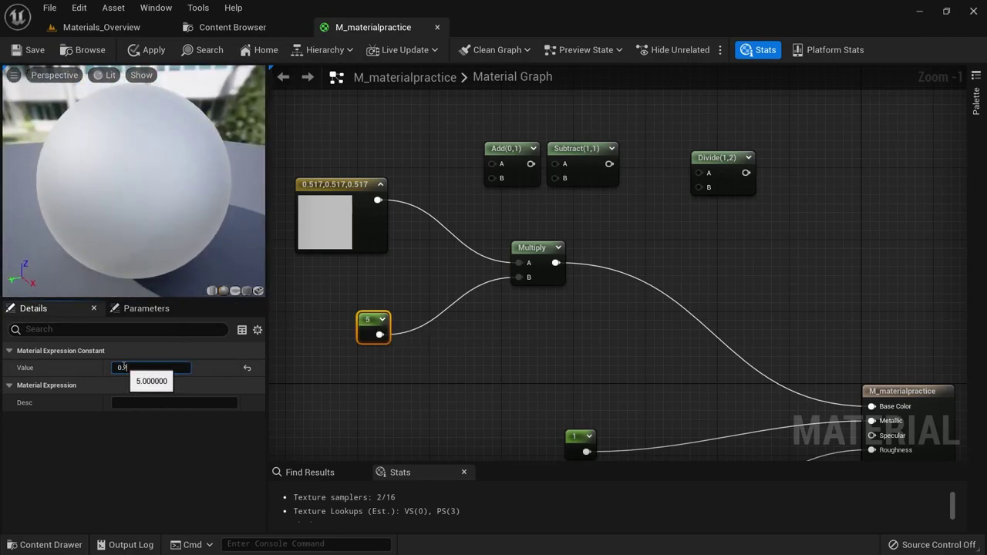
text(2)
key(Return)
drag(157, 237, 178, 235)
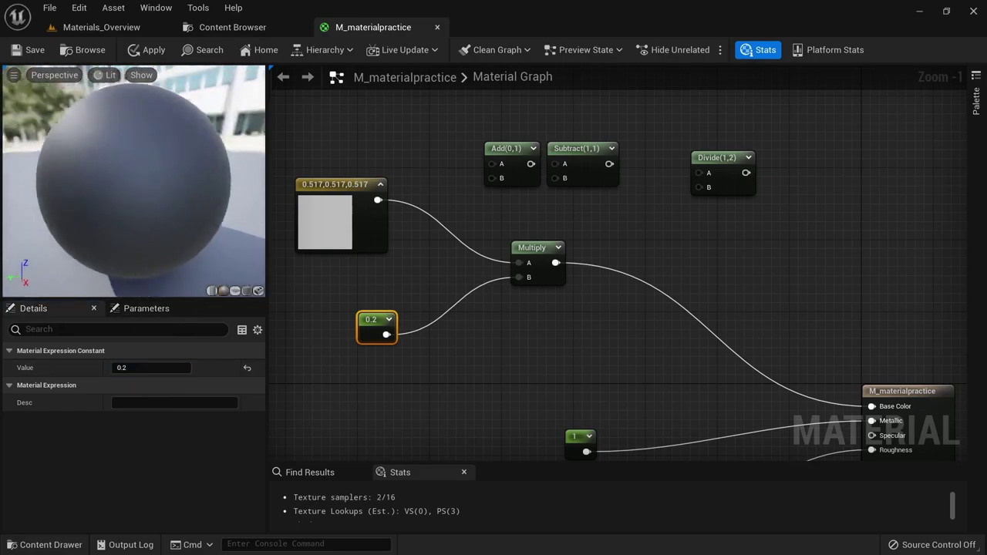
drag(718, 158, 535, 310)
Route the grey colour through Divide into Base Color with the constant on B, trying value 1
drag(386, 334, 519, 340)
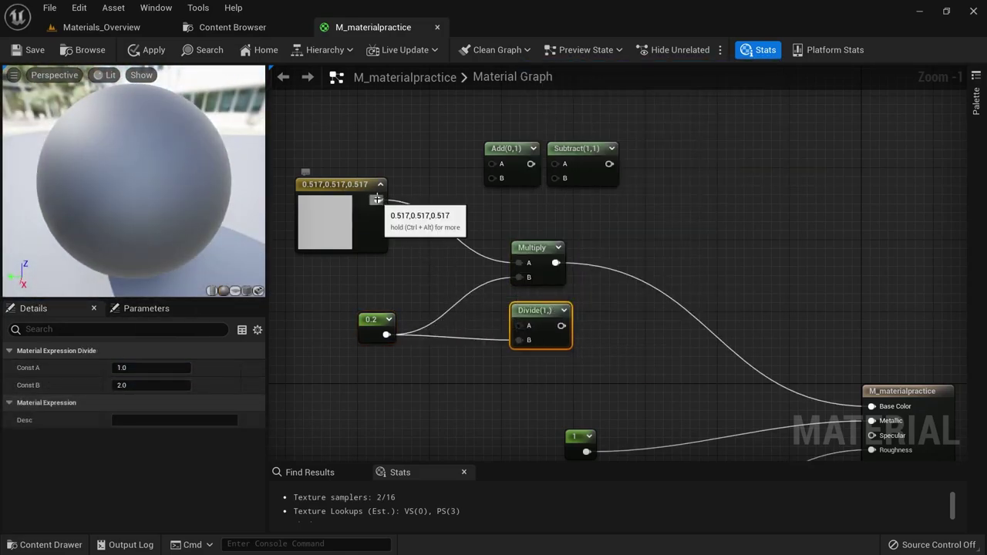
mouse_move(377, 199)
mouse_down()
mouse_move(519, 325)
mouse_move(872, 406)
mouse_up()
click(371, 319)
click(151, 368)
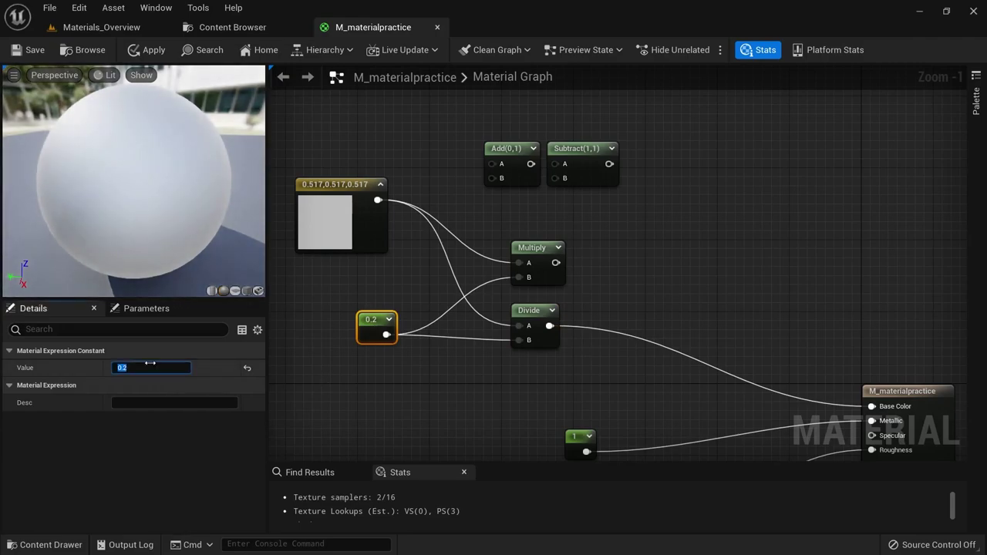
text(1)
key(Return)
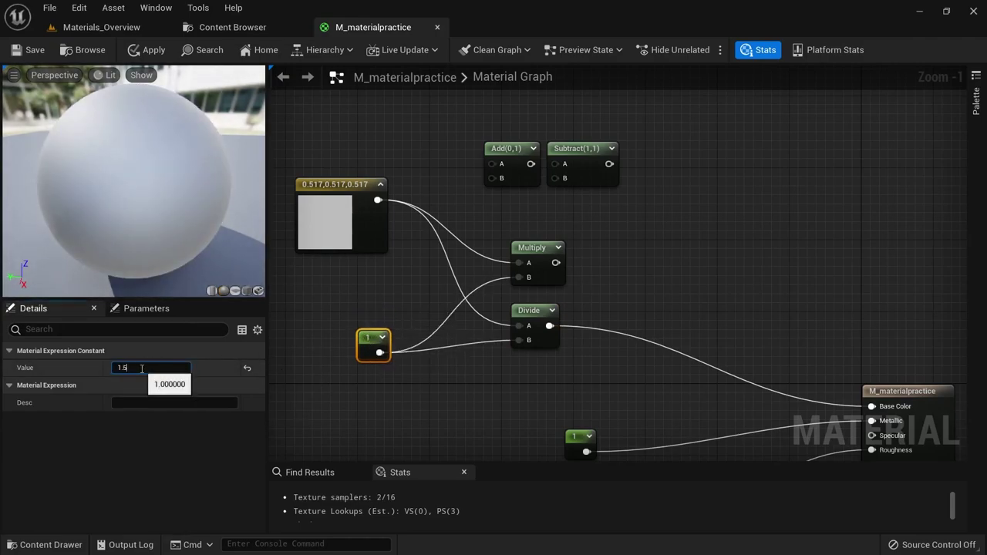
Try constant values 2 and 10, settle on 0.1, then undo the Multiply and Divide wiring
key(BackSpace)
key(BackSpace)
key(BackSpace)
text(2)
key(Return)
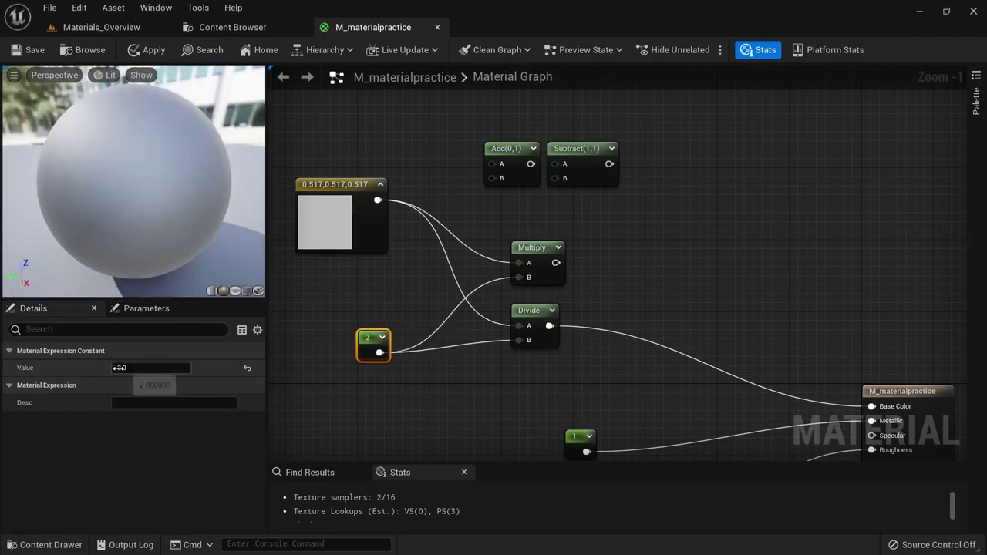
click(116, 368)
text(10)
key(Return)
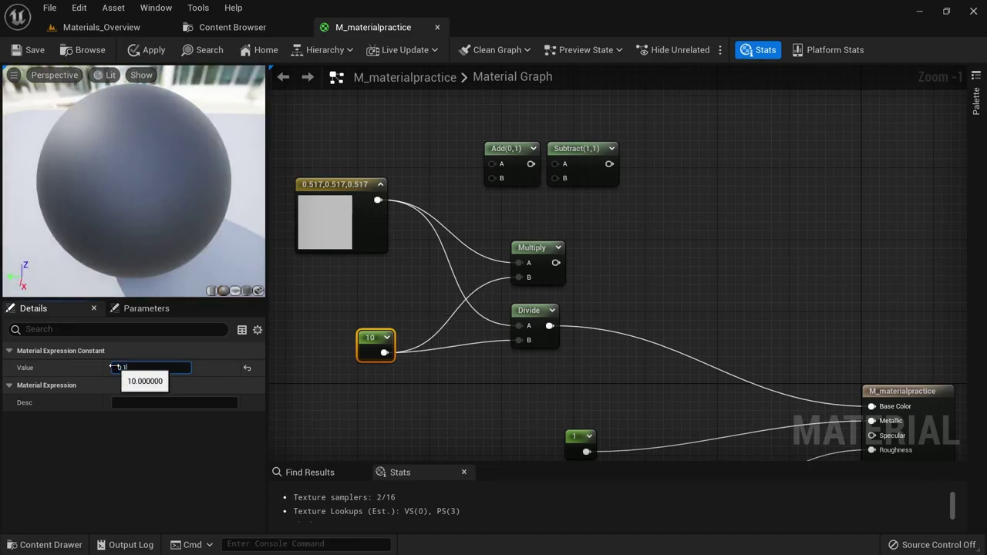
key(Return)
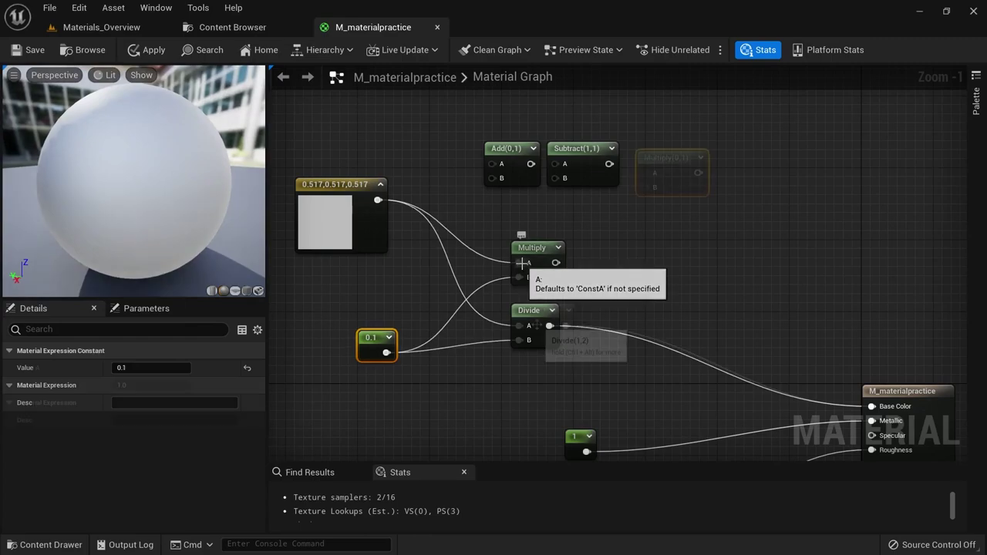
key(ctrl+z)
Feed the grey colour into Add's A and 0.1 into Add's B, then Add's output into Multiply's A
click(673, 157)
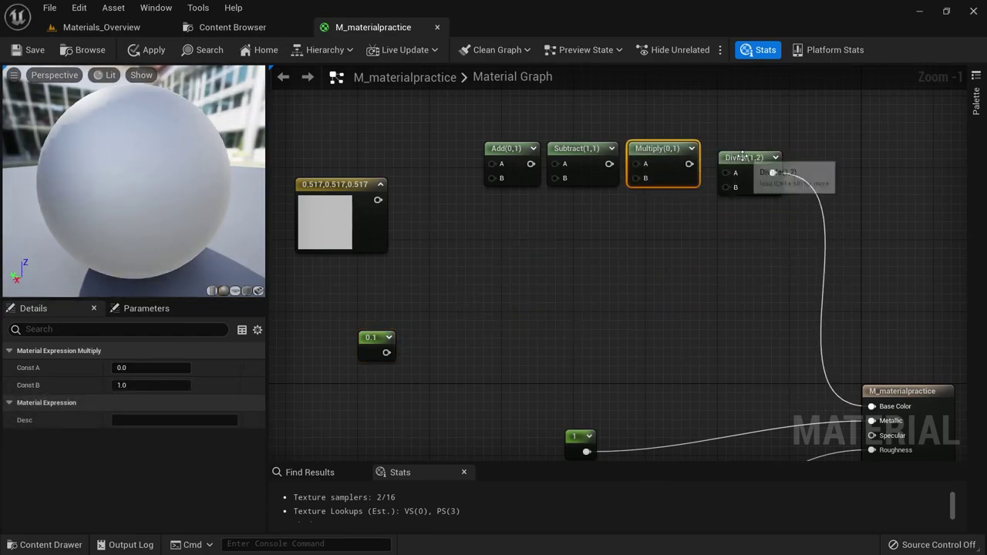
drag(747, 159, 737, 149)
click(634, 241)
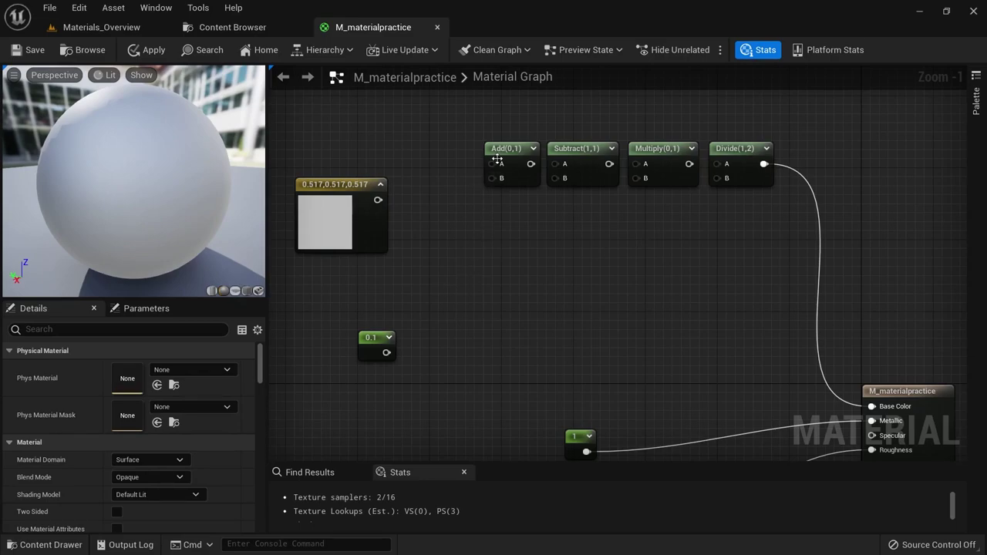
drag(500, 154, 592, 254)
mouse_move(378, 200)
mouse_down()
mouse_move(559, 257)
mouse_move(387, 352)
mouse_up()
drag(594, 253, 500, 262)
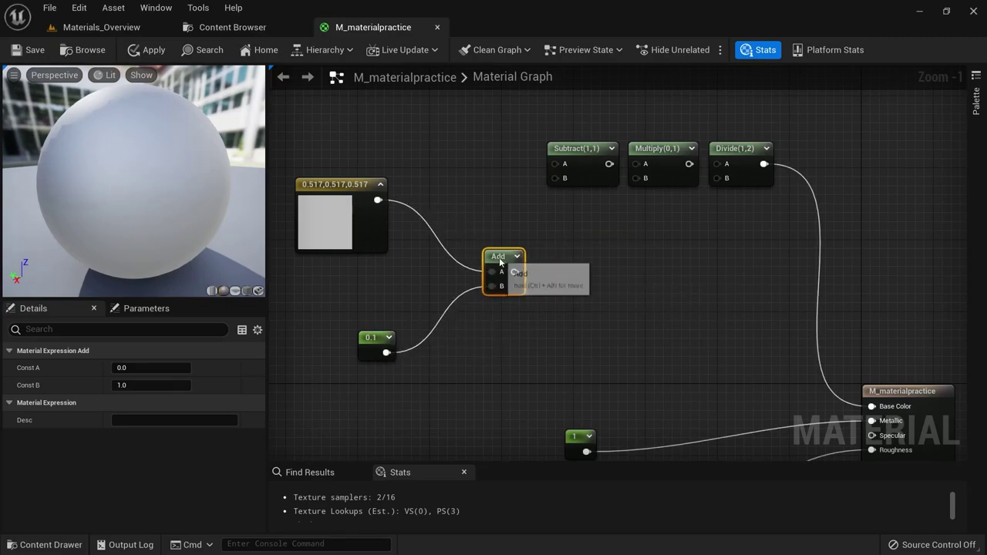
drag(659, 148, 660, 265)
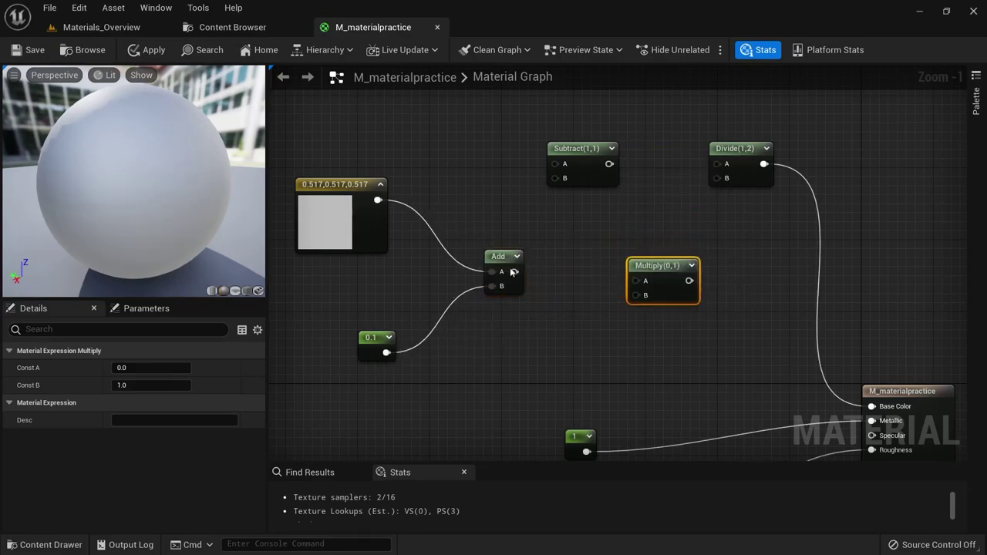
drag(514, 271, 637, 282)
Add a new constant into Multiply's B and connect Multiply to Base Color, replacing Divide
click(506, 337)
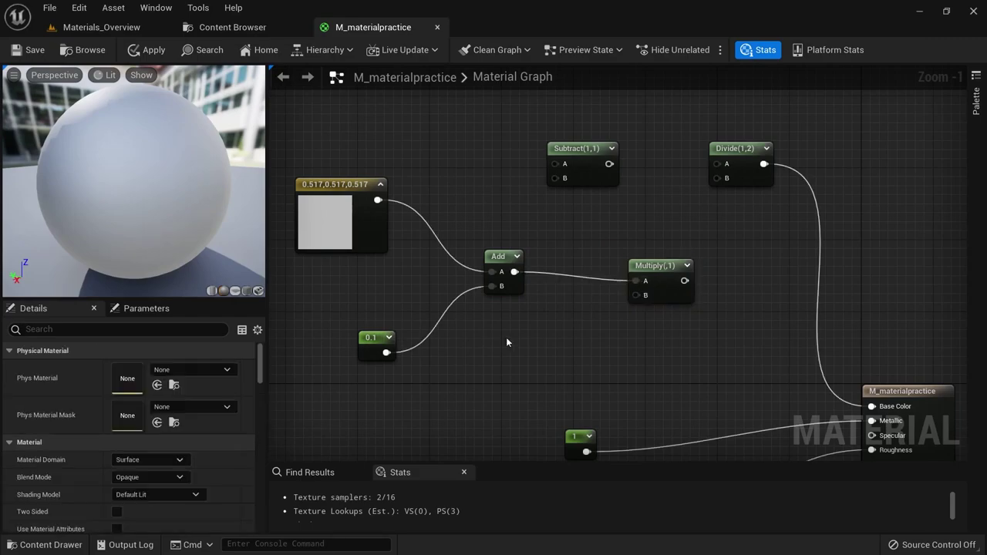
click(540, 351)
drag(554, 367, 637, 296)
right_drag(669, 332, 618, 260)
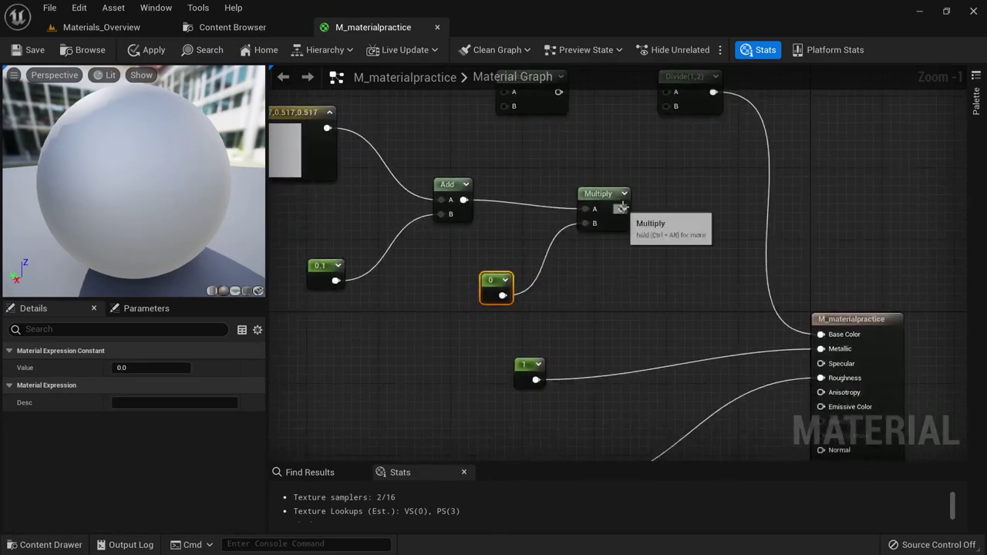
drag(622, 208, 823, 337)
right_drag(381, 273, 478, 322)
Change the constant feeding Add to 0.2
click(424, 318)
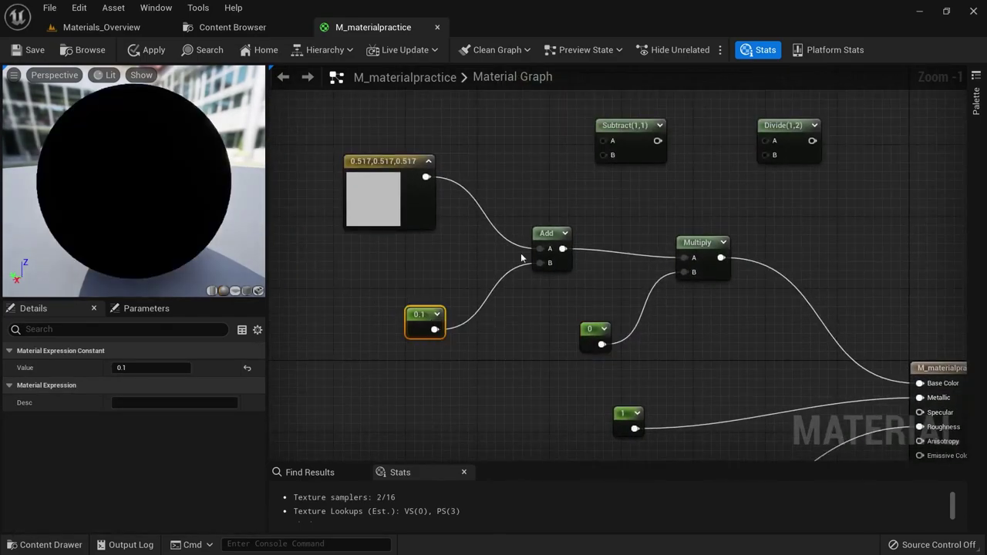
text(0.2)
key(Return)
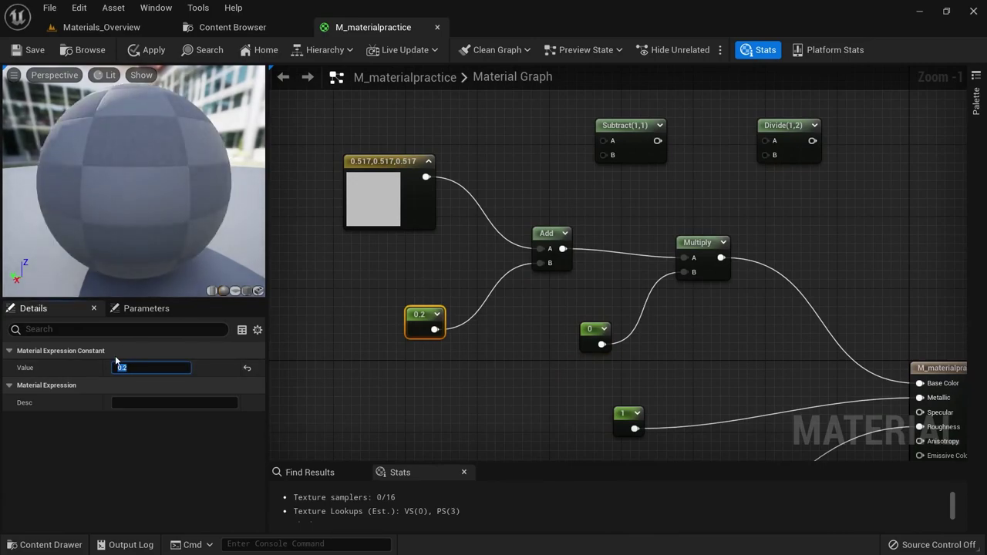
Set the Multiply constant to 0.1 after trying 1 and 0.4, then group the chain nodes
click(594, 332)
click(115, 368)
text(1)
key(Return)
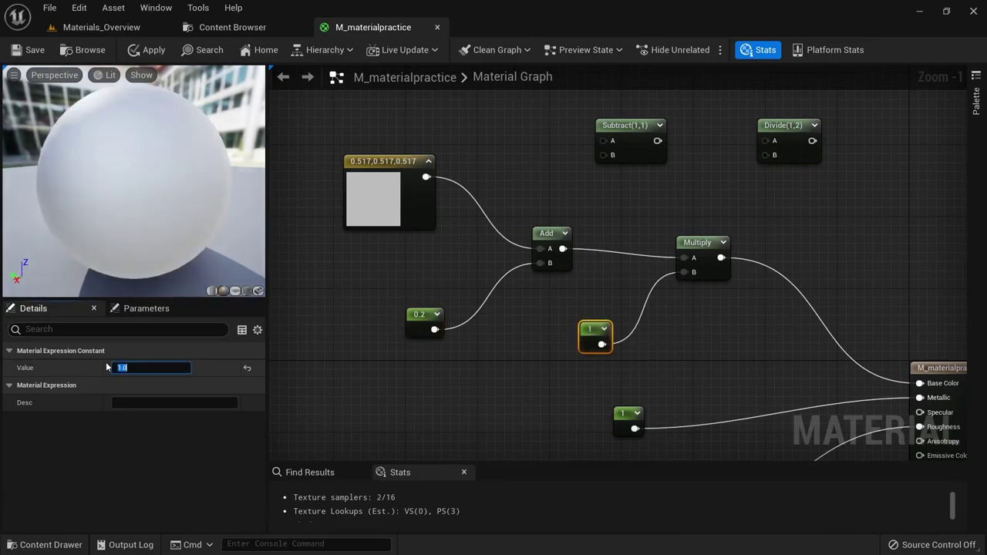
text(0.4)
key(Return)
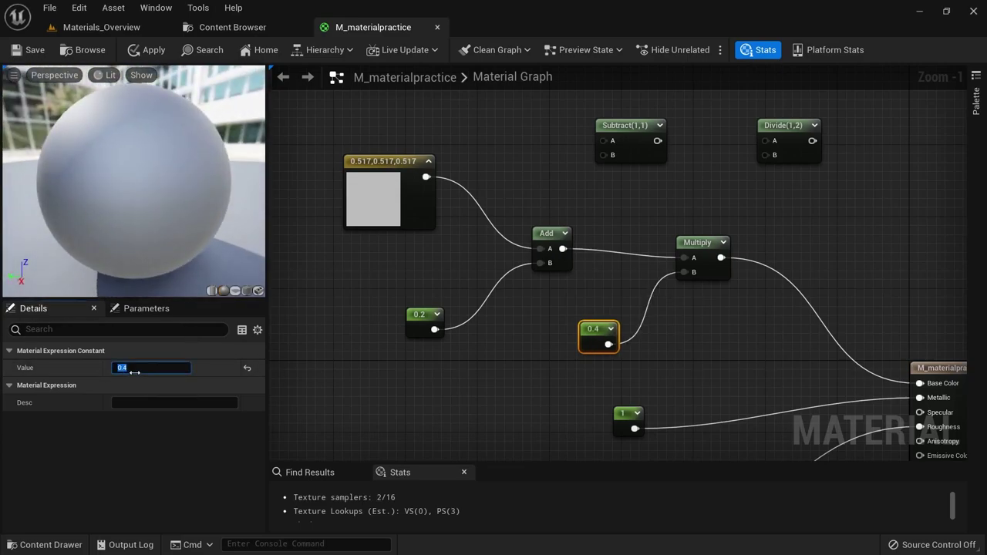
text(0.1)
key(Return)
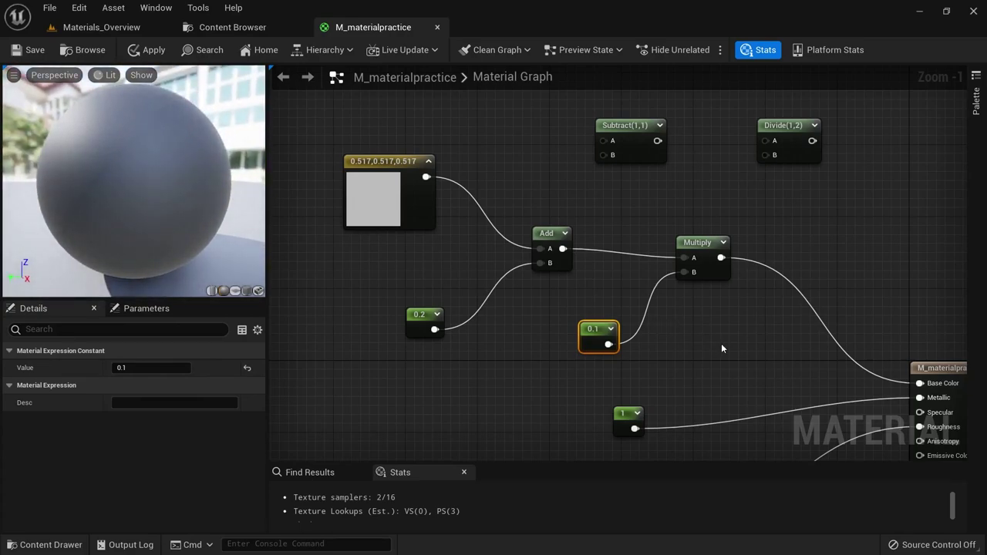
mouse_move(721, 349)
mouse_down()
mouse_move(337, 194)
mouse_move(277, 189)
mouse_up()
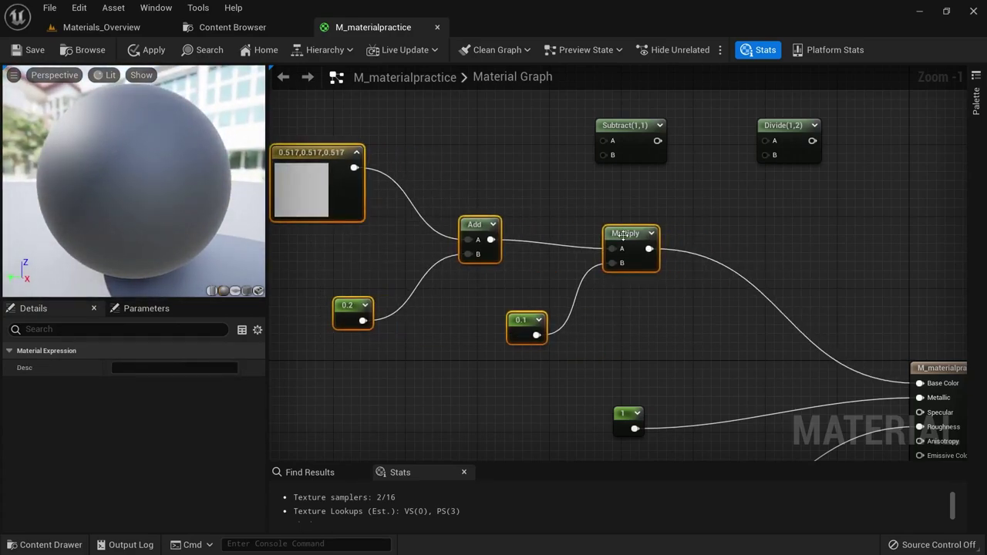
Shift the colour, Add, Multiply and constant nodes right, then pan and zoom to frame the output node
drag(623, 236, 665, 244)
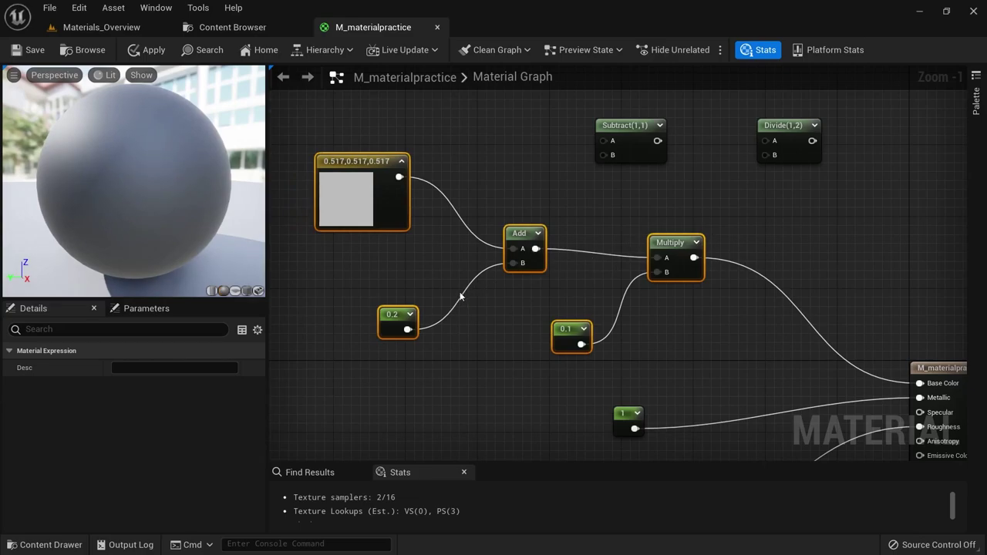
right_drag(607, 297, 441, 216)
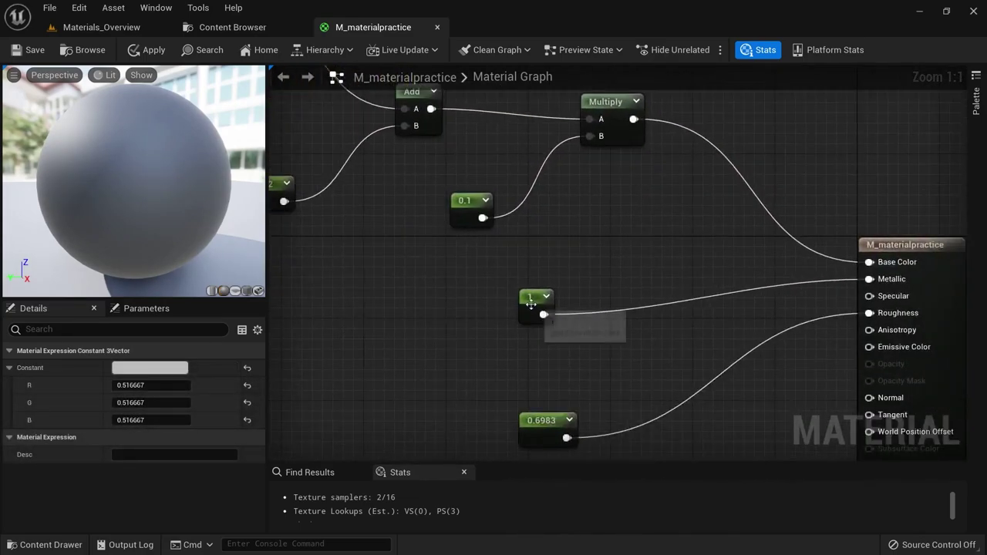
right_drag(651, 365, 507, 369)
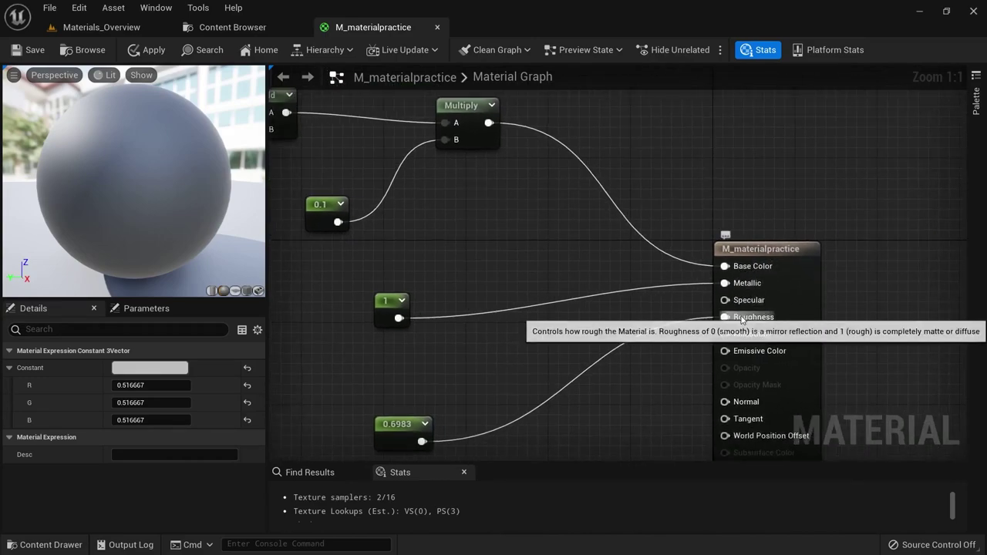
scroll(725, 284, down, 2)
scroll(739, 368, up, 1)
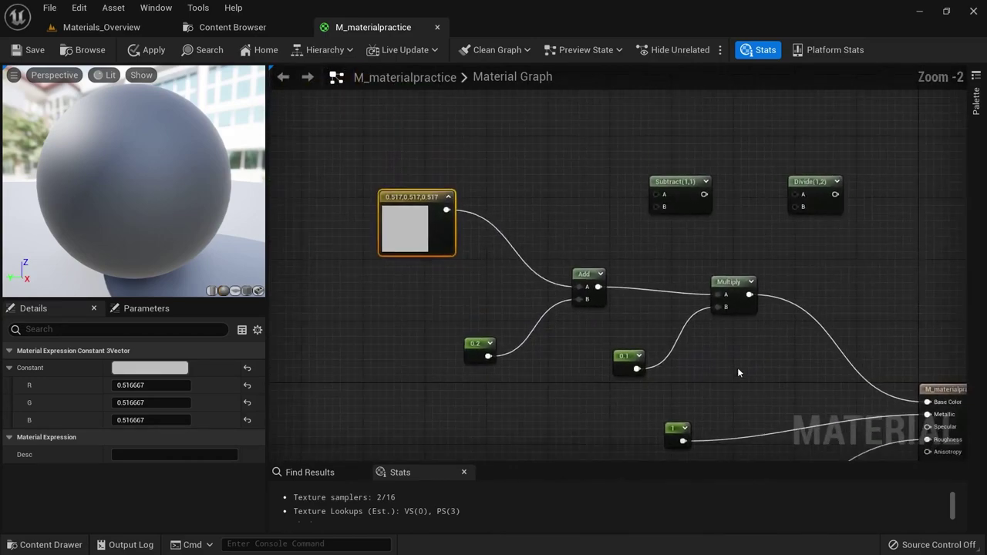
scroll(739, 367, up, 1)
right_drag(737, 365, 662, 363)
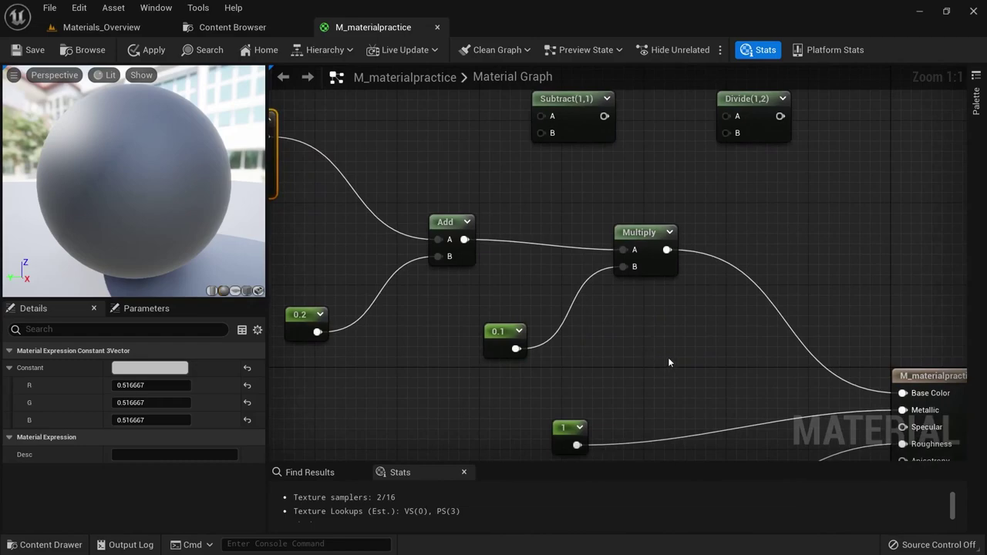
scroll(668, 358, down, 2)
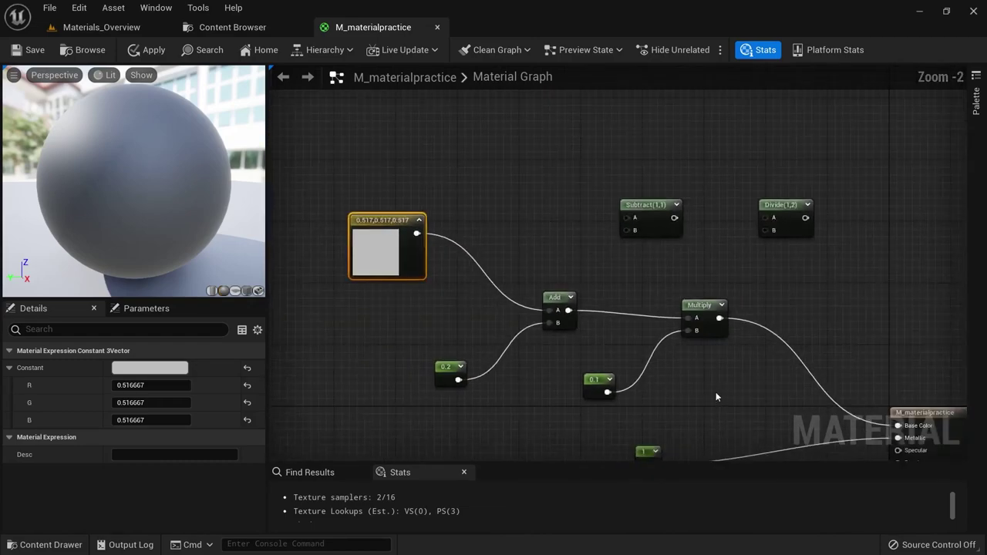
right_drag(716, 397, 698, 390)
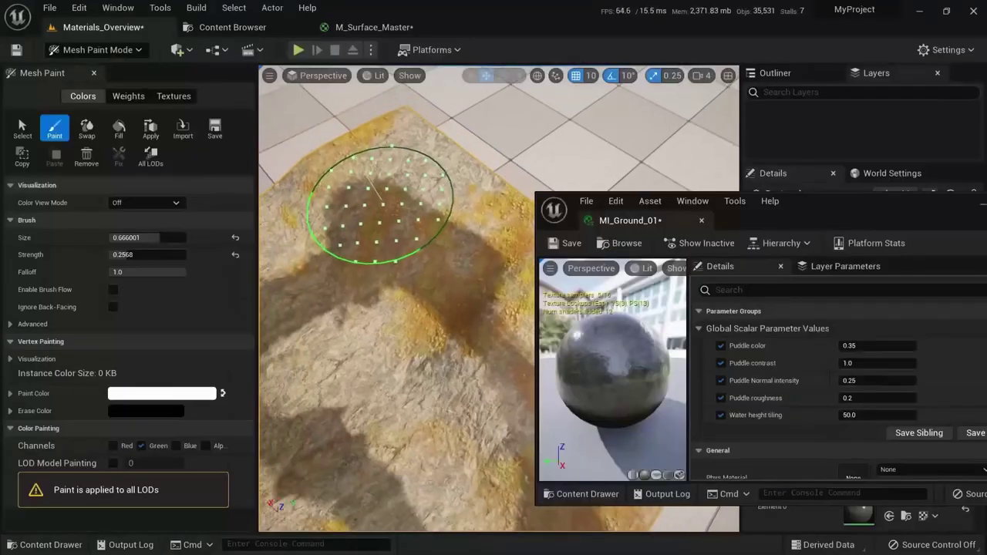
Paint a dark wet patch on the ground and apply a new grey to the vector constant
drag(478, 262, 392, 278)
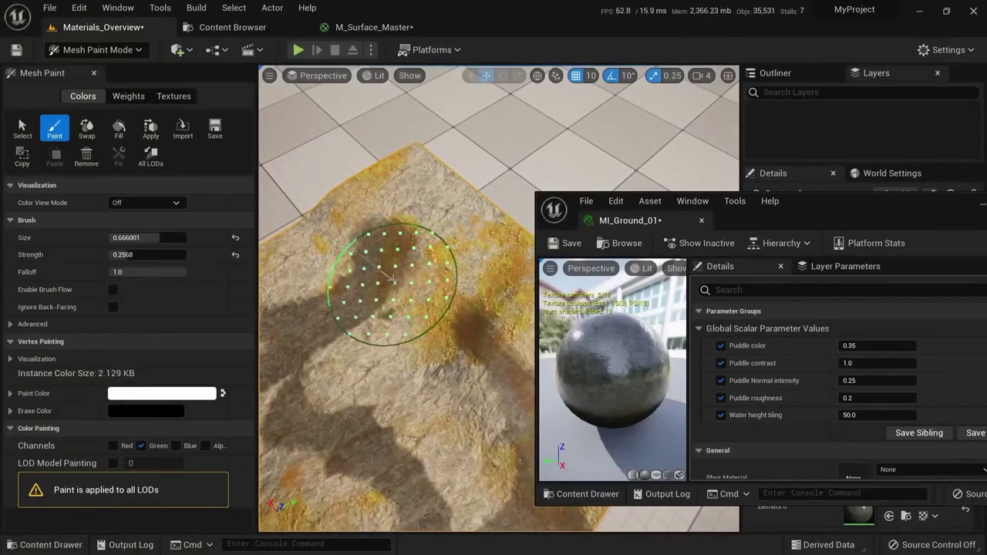
mouse_move(434, 328)
mouse_down()
mouse_move(459, 360)
mouse_move(428, 309)
mouse_up()
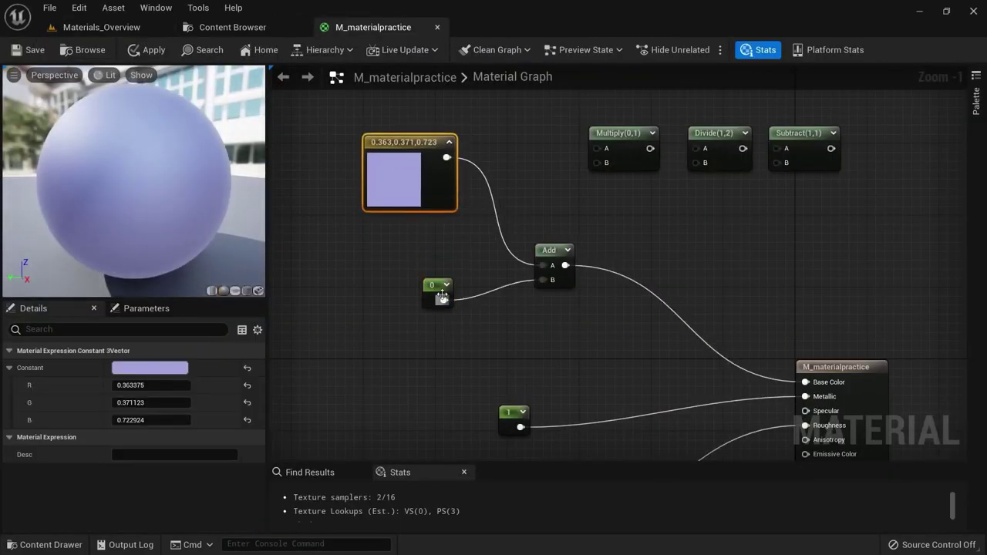
double_click(394, 180)
click(341, 536)
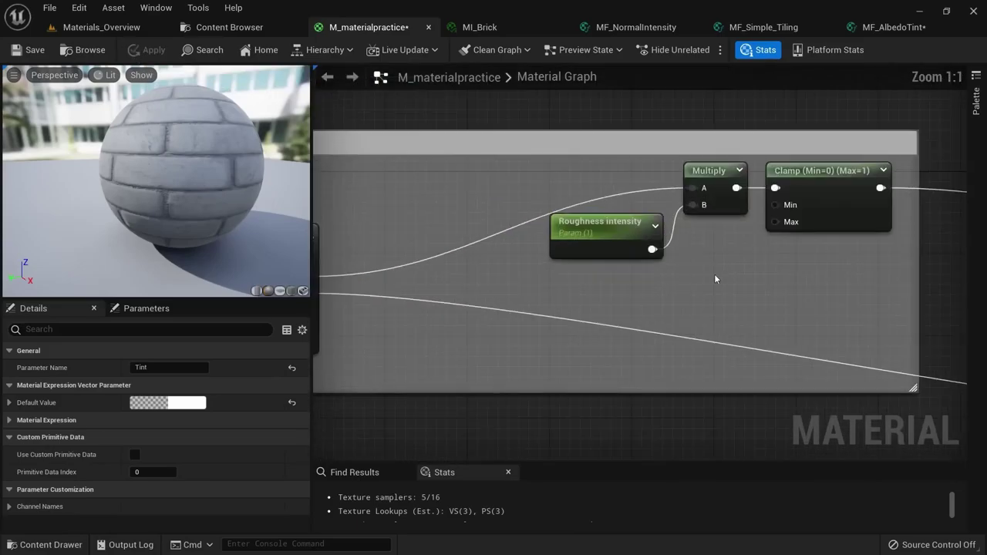
Save the MI_Brick material instance
scroll(714, 274, down, 2)
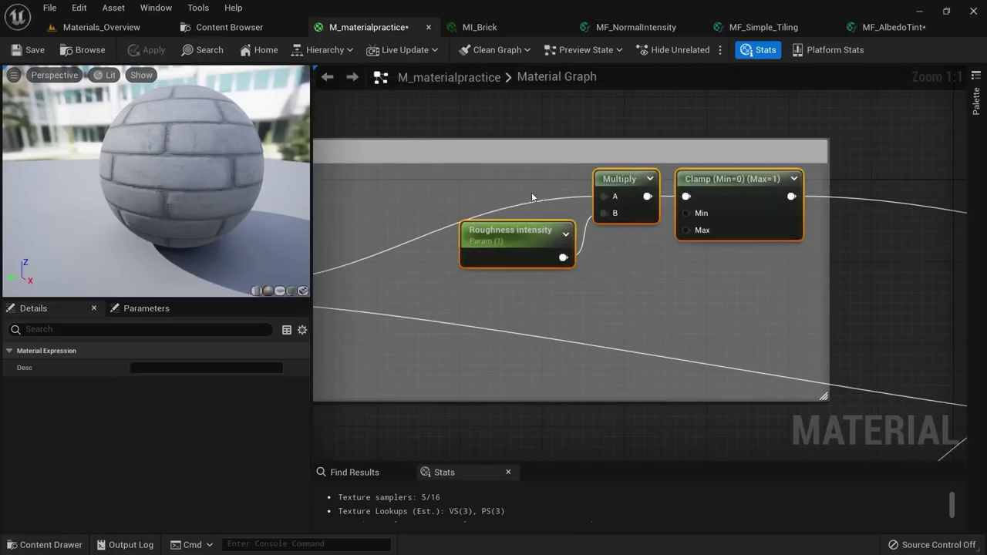
scroll(532, 192, down, 2)
scroll(587, 209, down, 2)
scroll(649, 217, down, 2)
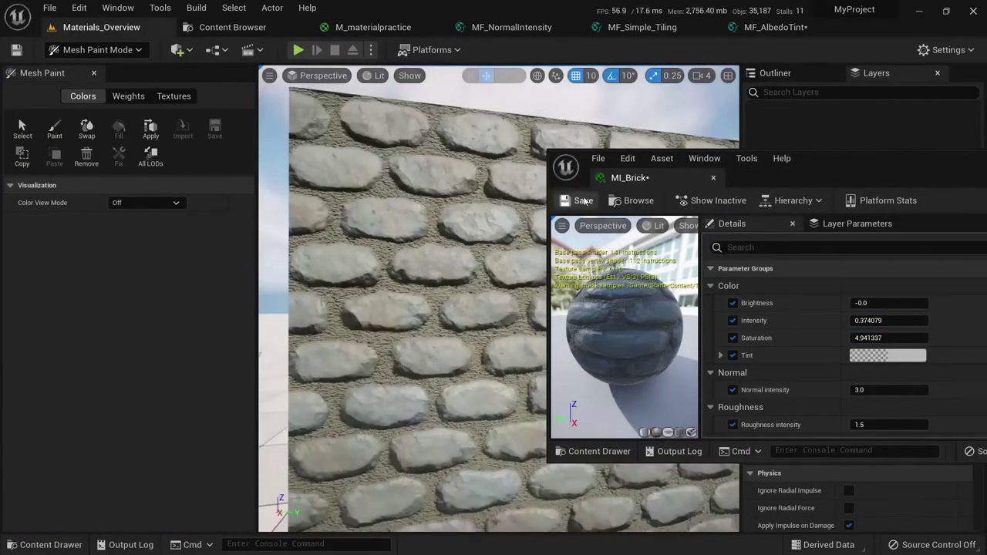
click(585, 201)
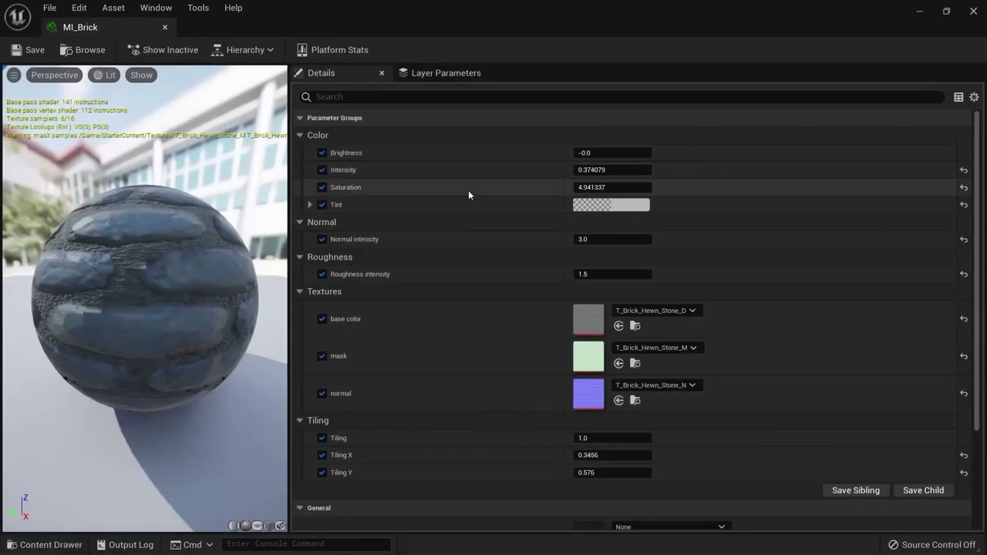
scroll(371, 278, down, 3)
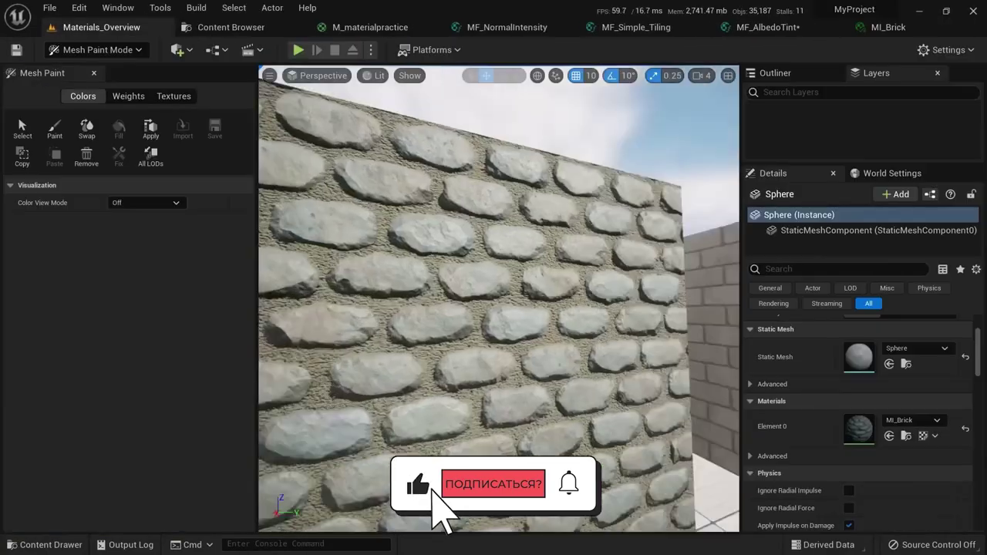